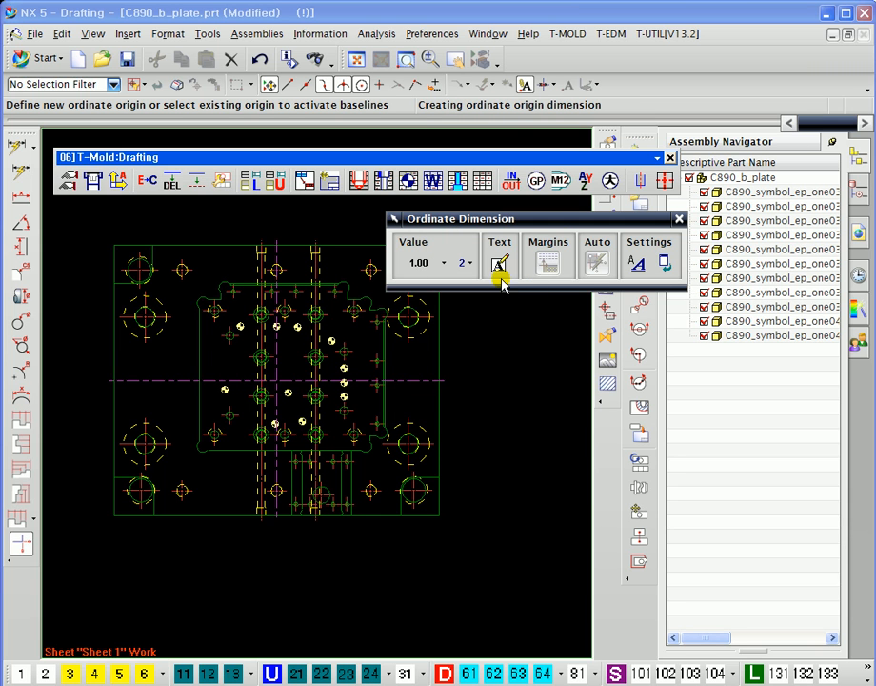
Step: Set the lettering character size to 5 in the style of the ordinate dimension
drag(499, 218, 456, 199)
click(593, 244)
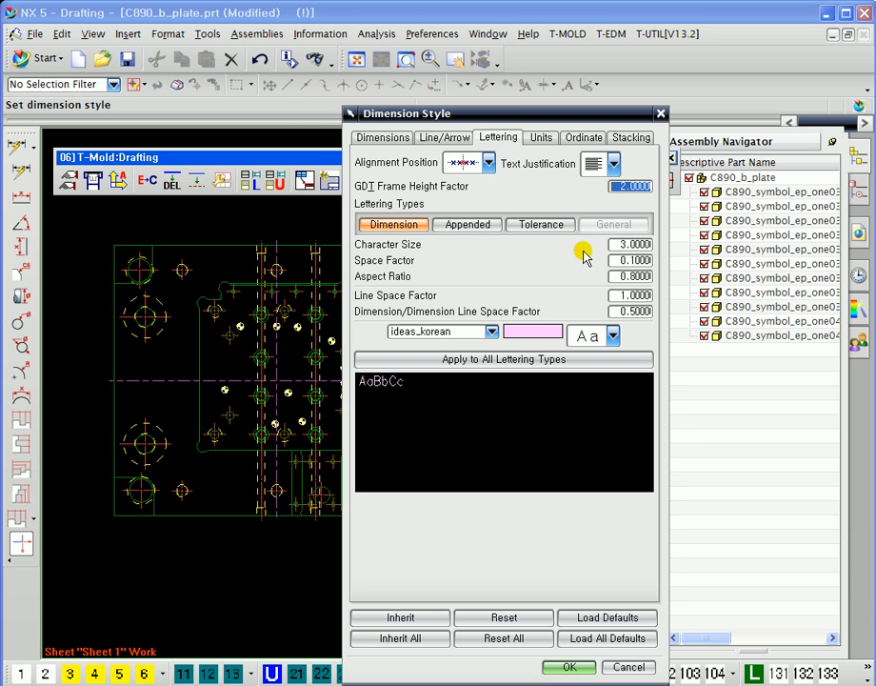
drag(515, 123, 464, 127)
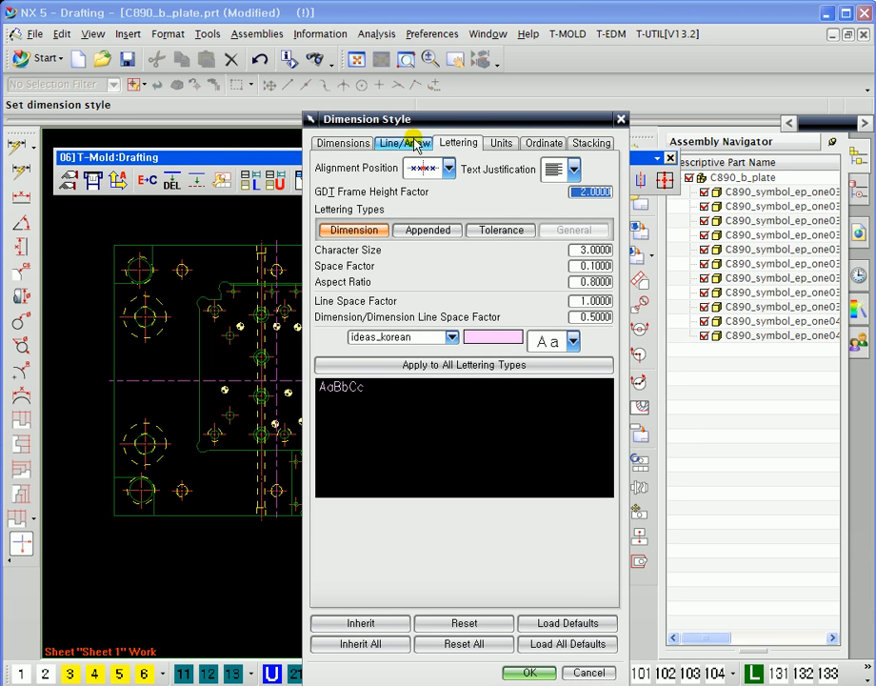
click(502, 144)
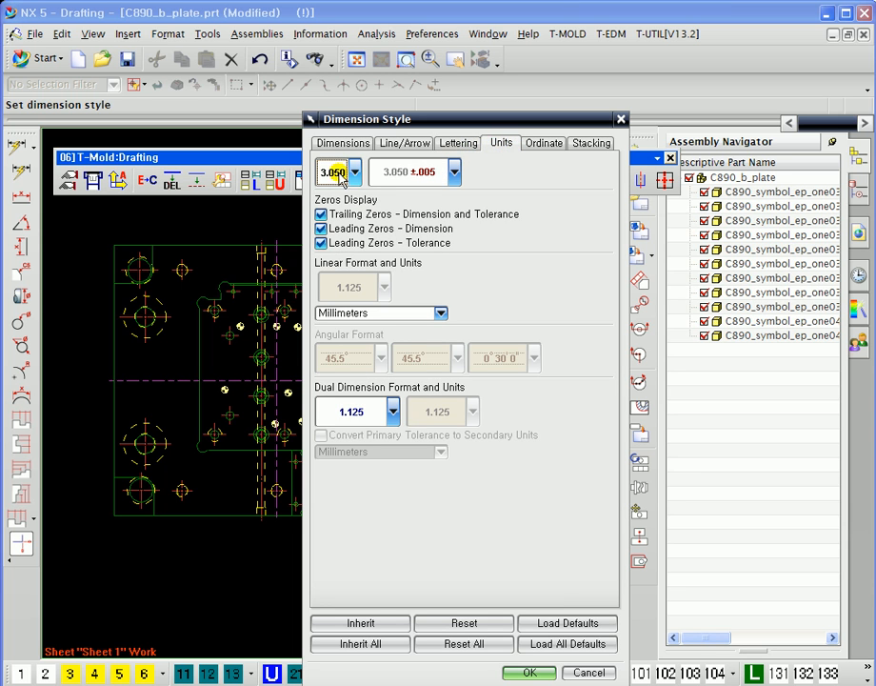
click(407, 145)
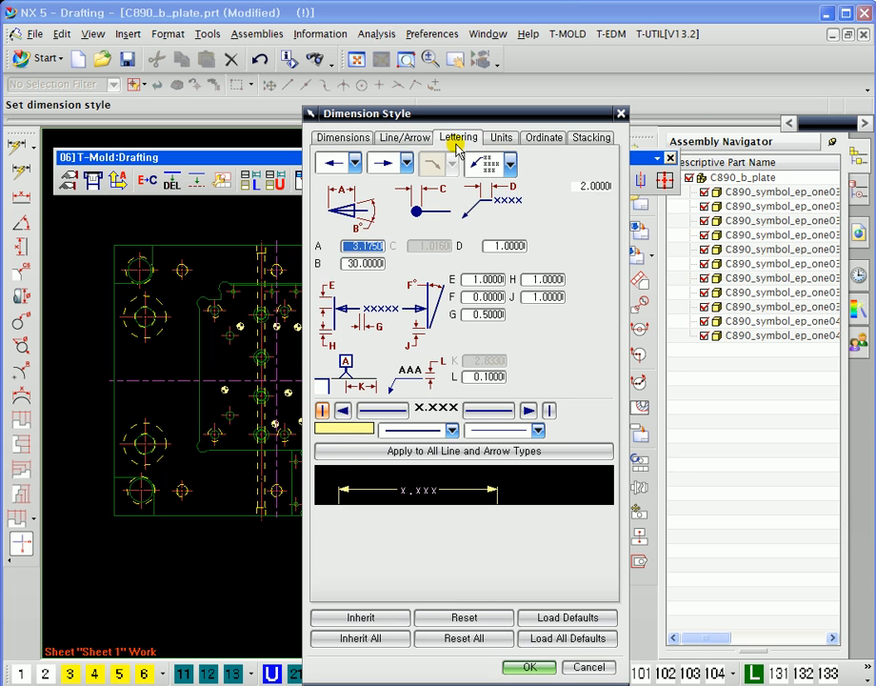
click(460, 138)
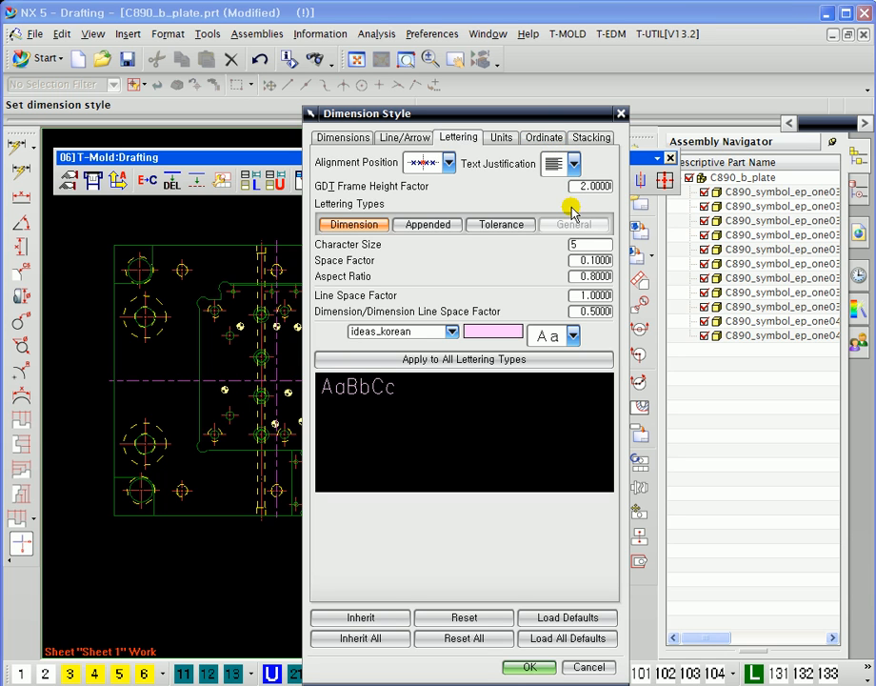
Step: Review the ordinate margin, dogleg and dimension placement settings, and accept the dimension style
click(545, 138)
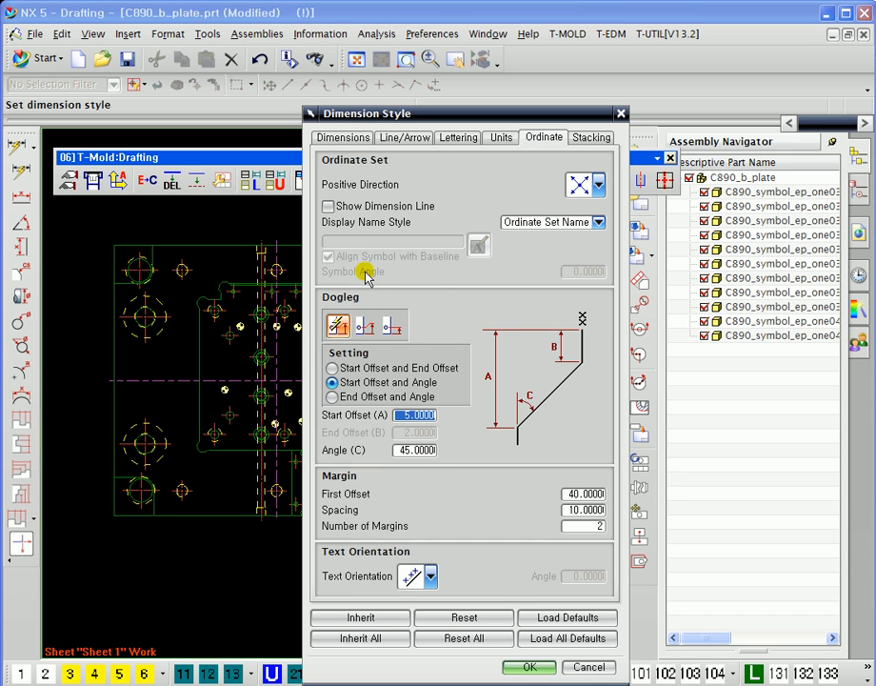
click(341, 137)
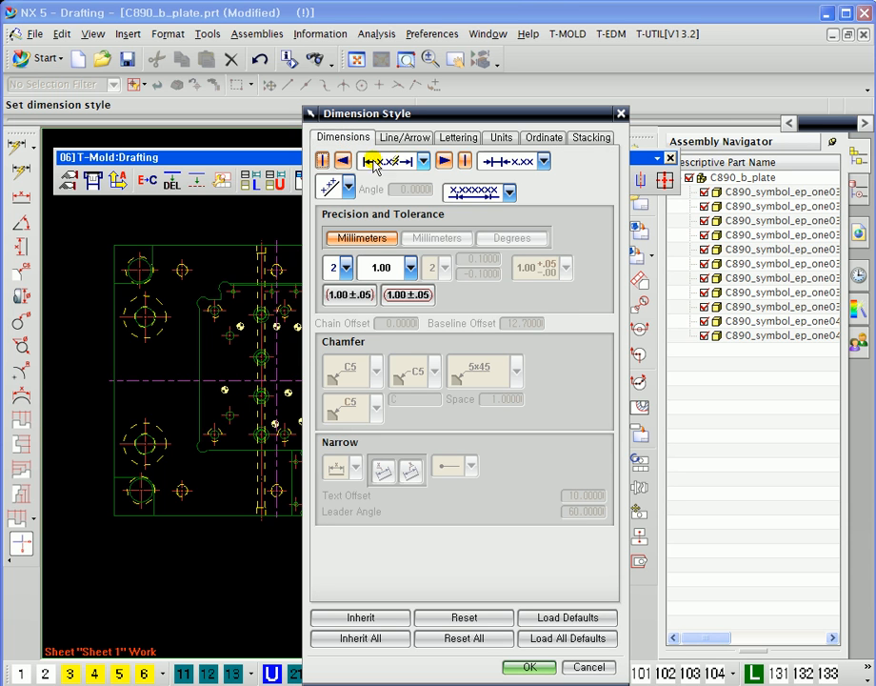
click(396, 168)
click(396, 166)
drag(411, 116, 436, 92)
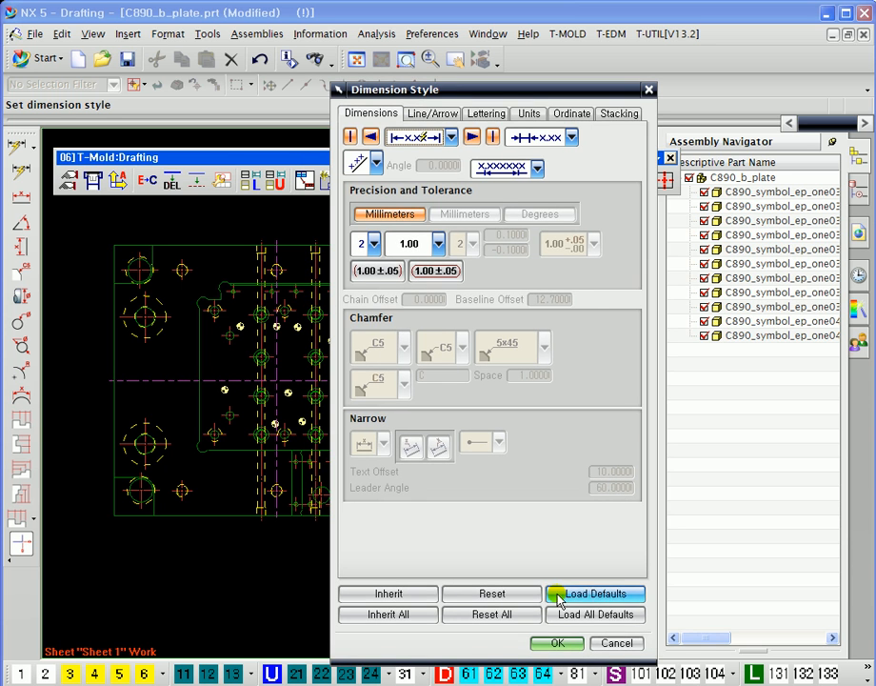
click(555, 642)
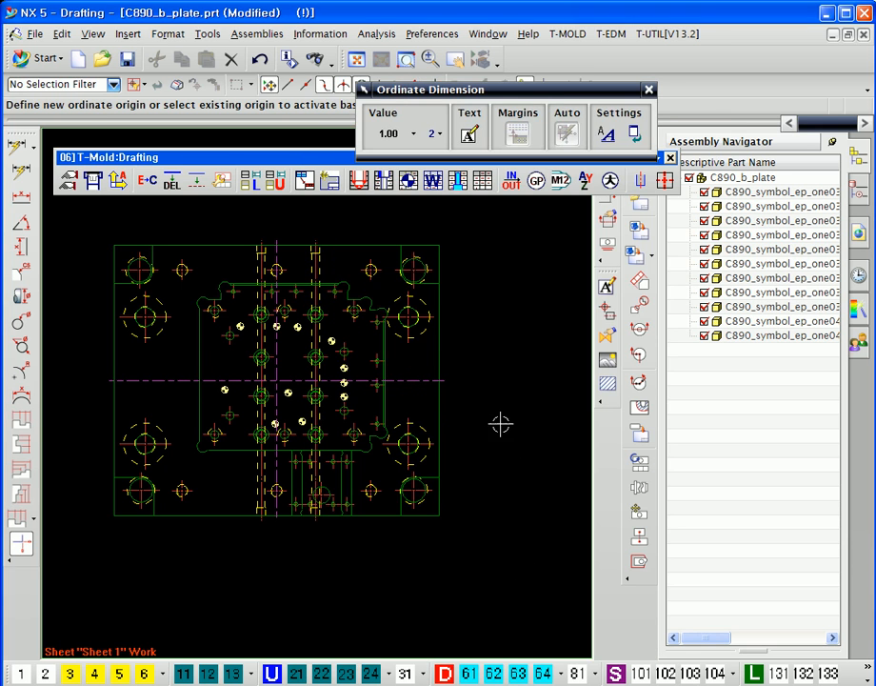
Step: Place the ordinate origin at the intersection of the plate's horizontal and vertical centre lines
drag(418, 89, 410, 153)
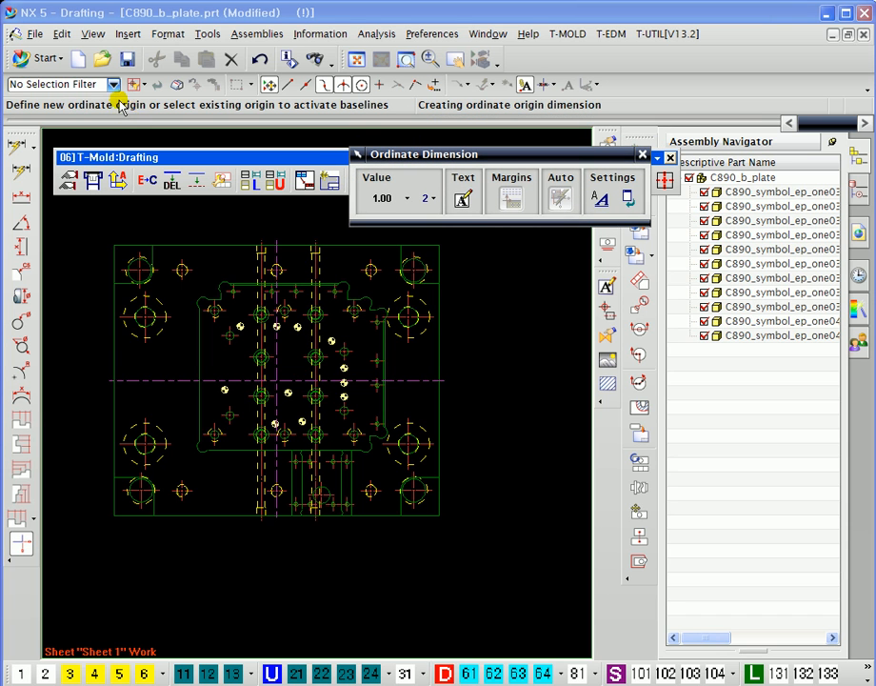
scroll(286, 391, up, 3)
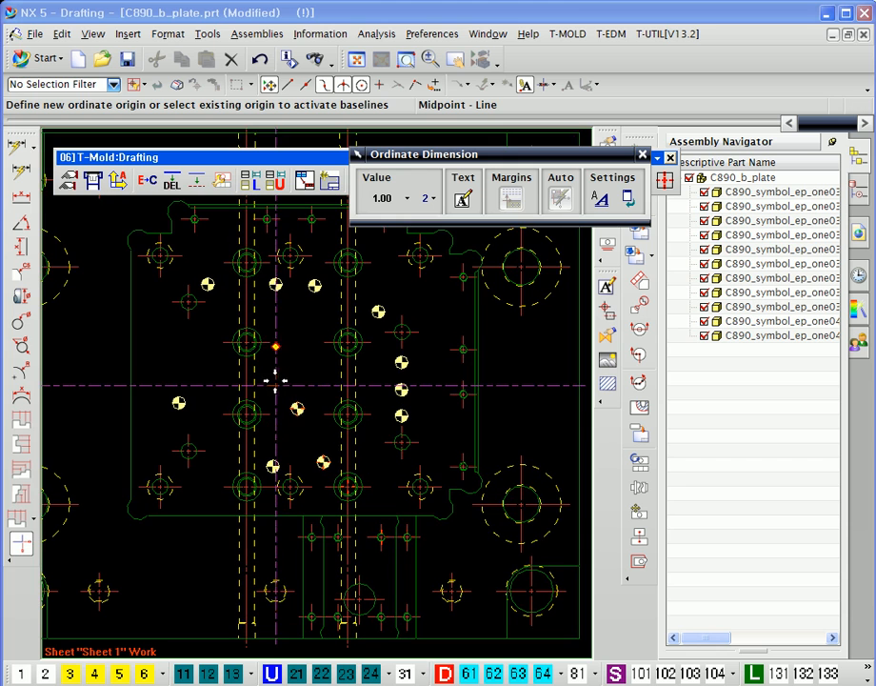
click(276, 386)
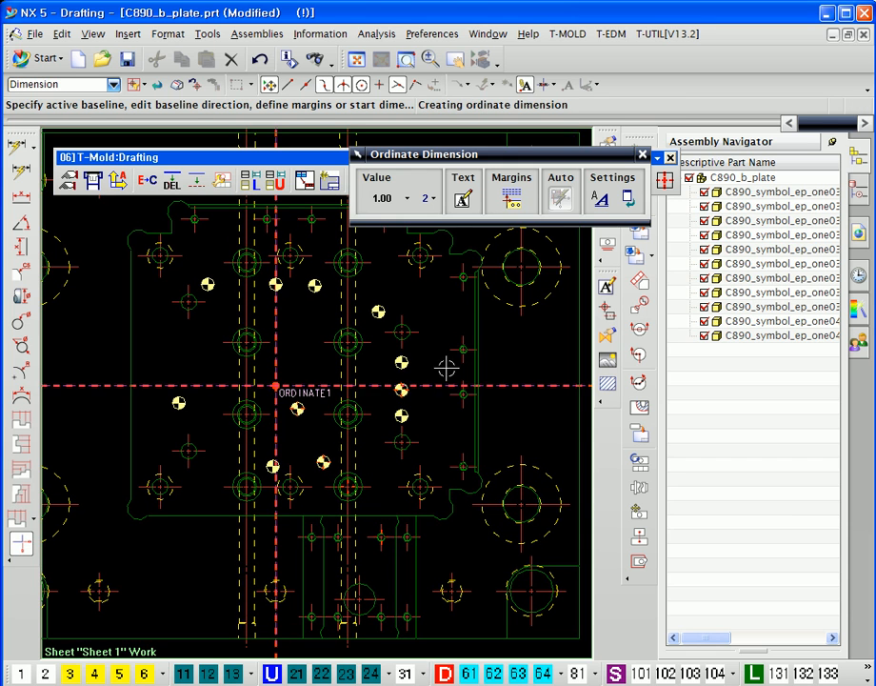
scroll(343, 364, up, 3)
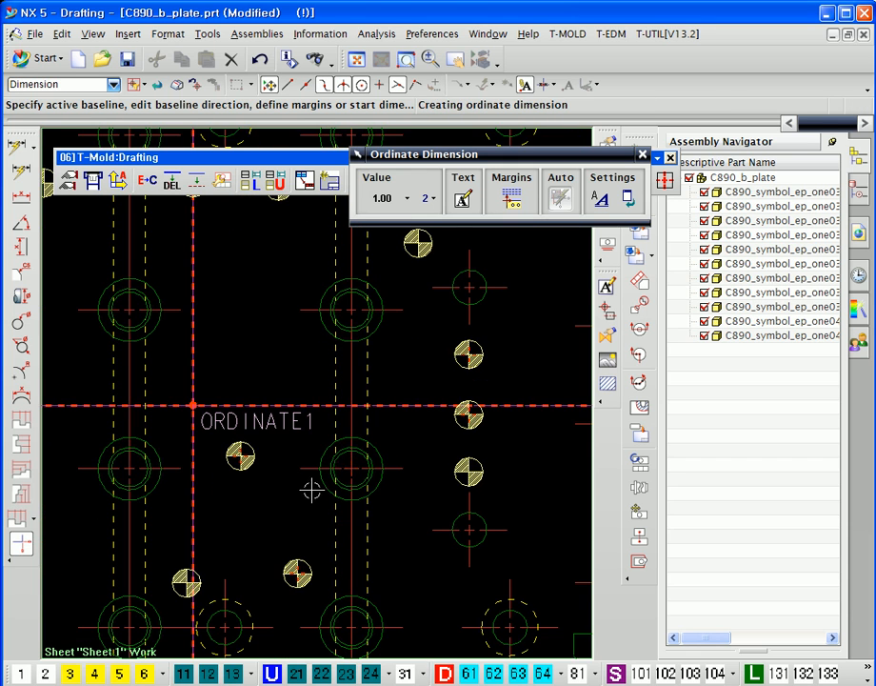
scroll(314, 487, down, 5)
mouse_move(329, 442)
shift+middle_down()
mouse_move(330, 356)
mouse_move(322, 373)
shift+middle_up()
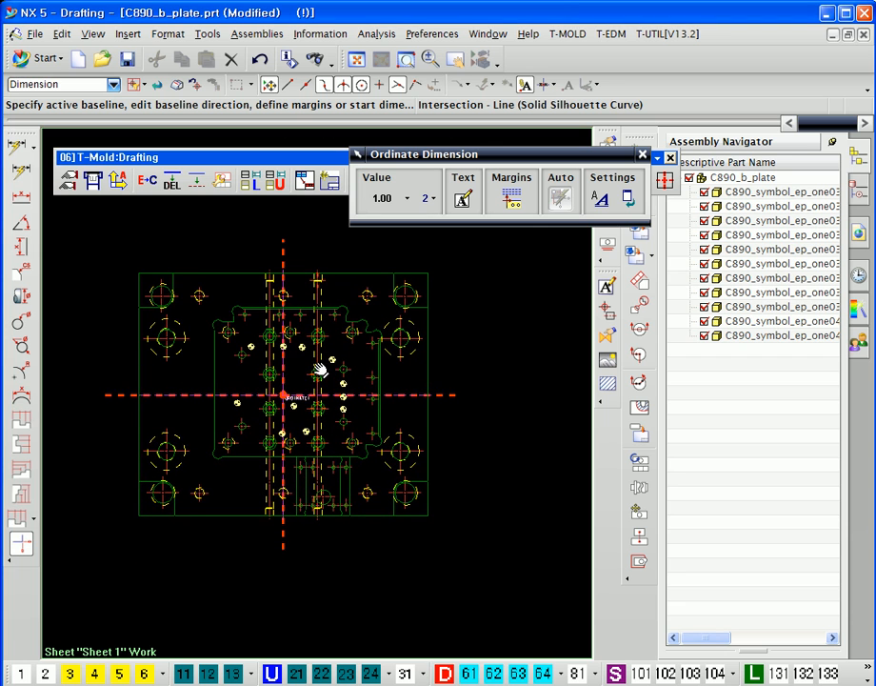
Step: Create two margins per side with first offset 40 and spacing 10, referenced from the plate's upper-left and lower-right corners
click(511, 199)
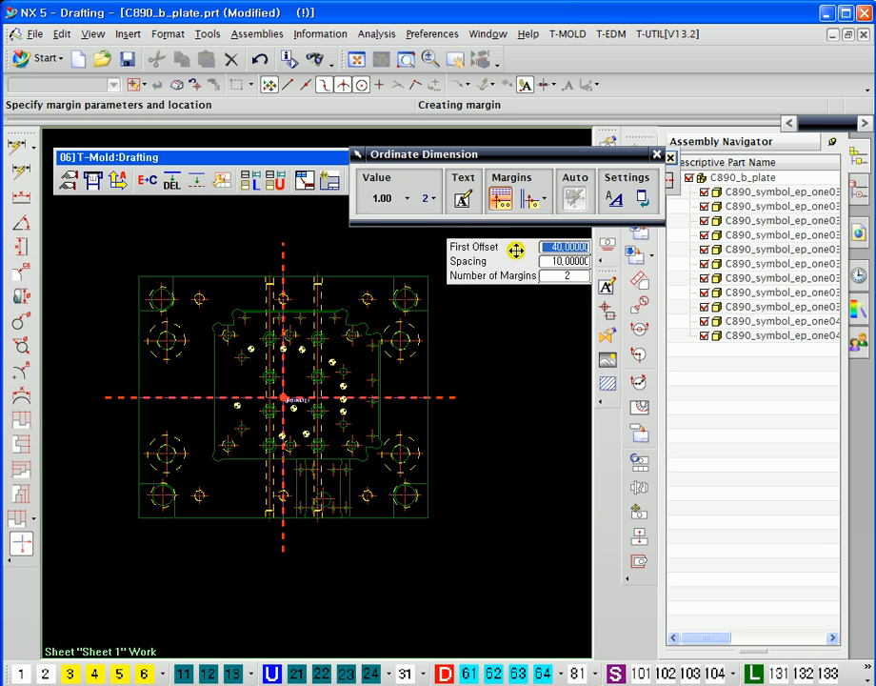
click(139, 276)
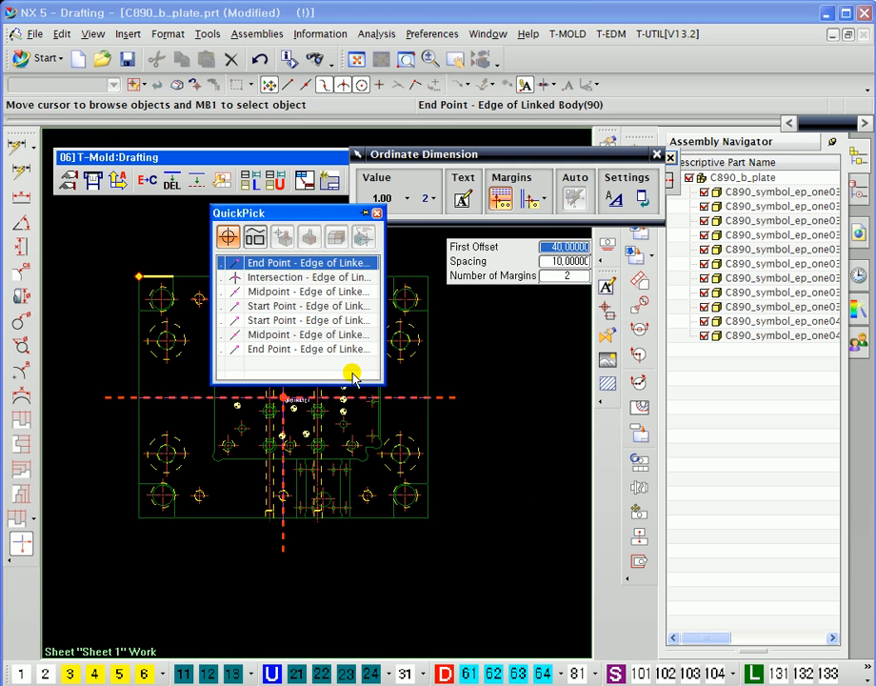
click(256, 268)
click(427, 518)
shift+middle_drag(488, 394, 506, 453)
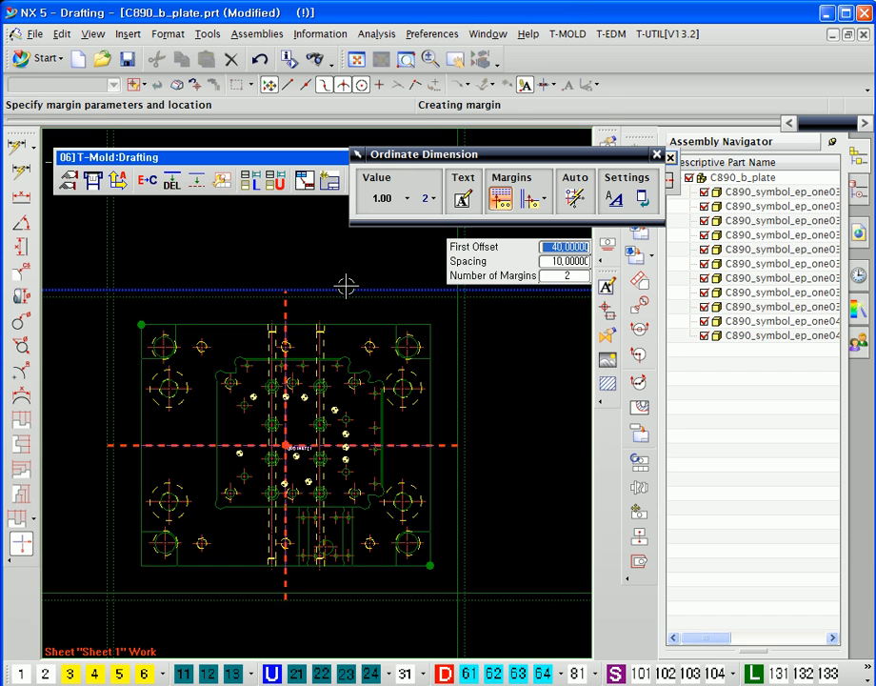
shift+middle_drag(496, 500, 505, 412)
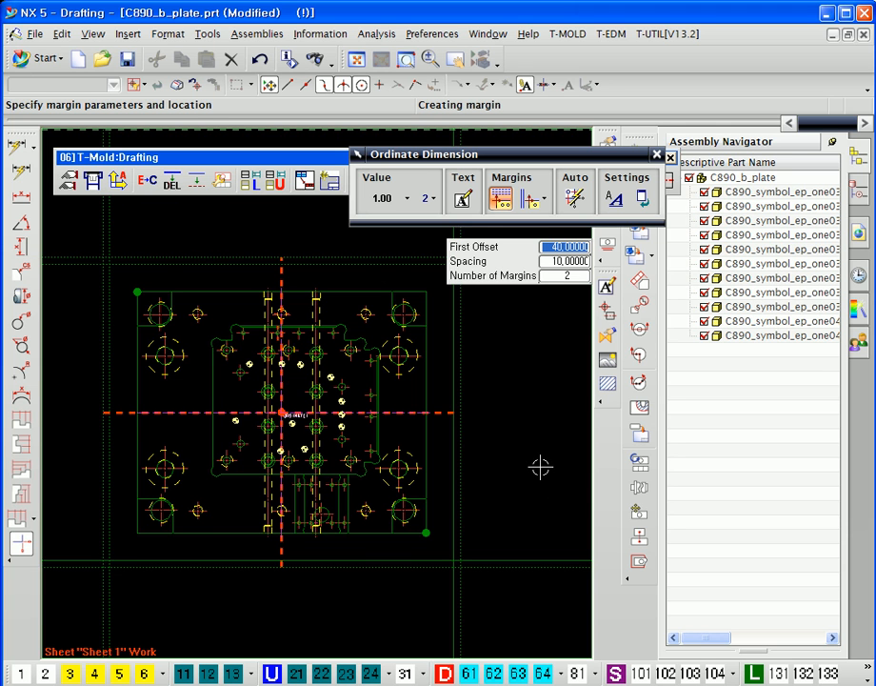
scroll(481, 333, up, 5)
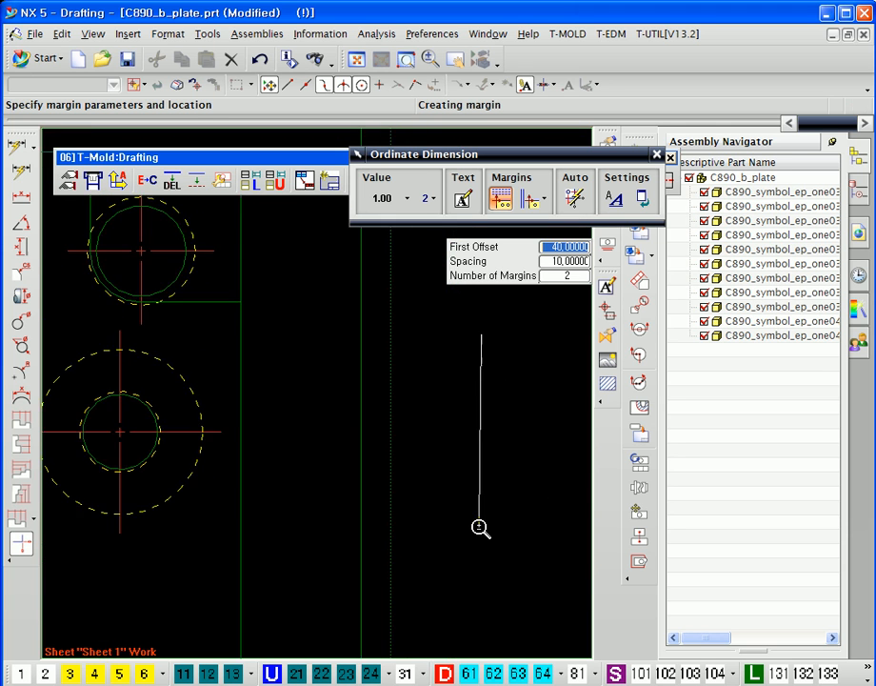
click(448, 419)
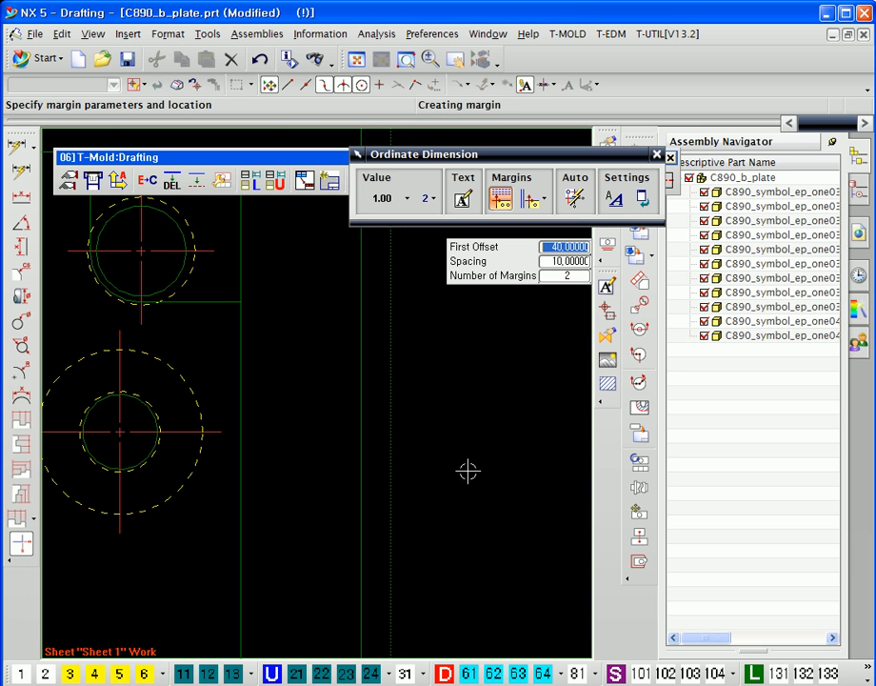
scroll(468, 381, down, 5)
scroll(507, 427, down, 5)
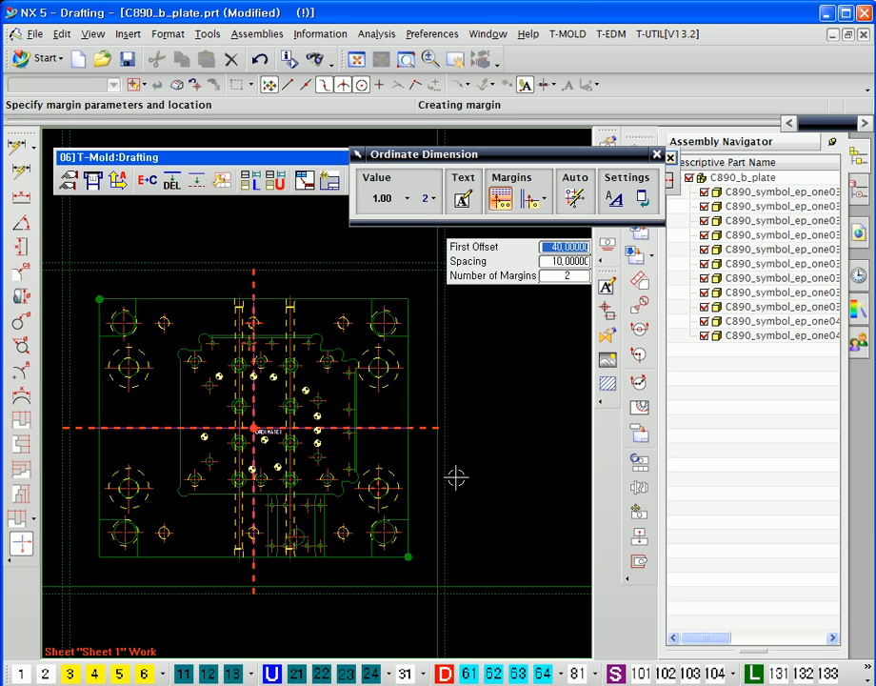
shift+middle_drag(505, 442, 539, 426)
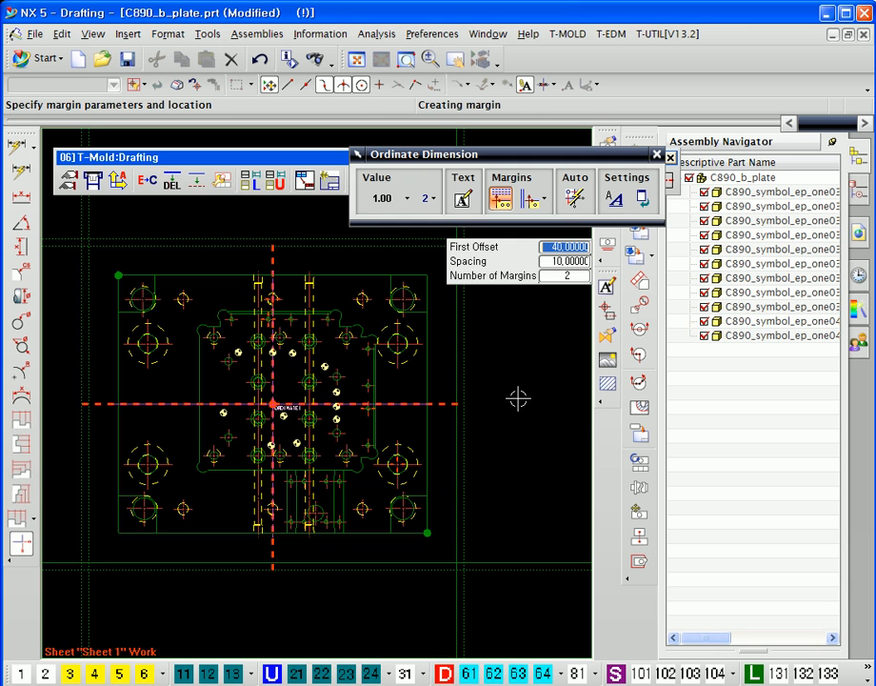
key(Return)
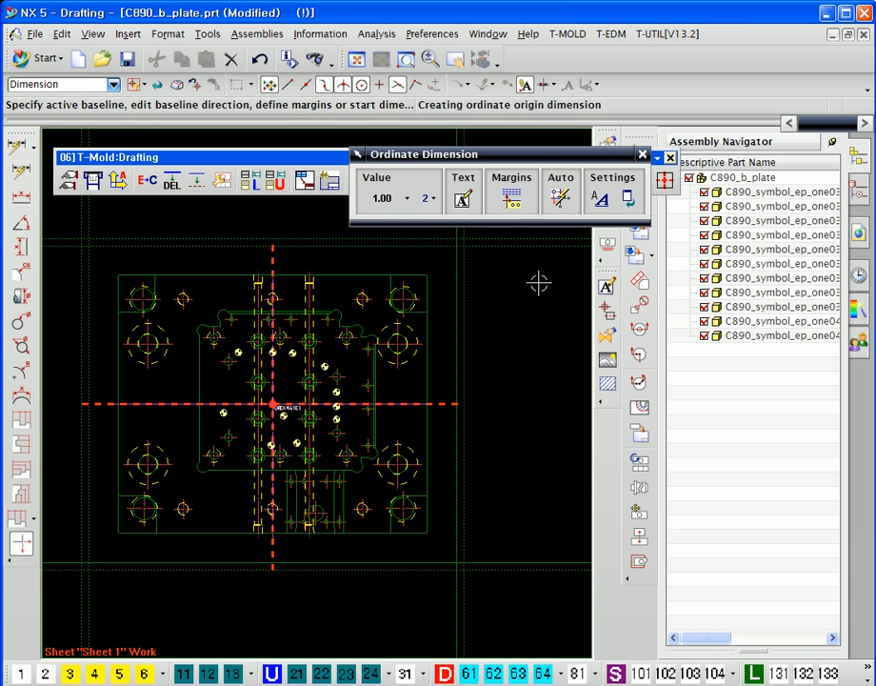
Step: Deactivate the vertical baseline of the ordinate set
mouse_move(506, 398)
shift+middle_down()
mouse_move(534, 353)
mouse_move(526, 412)
shift+middle_up()
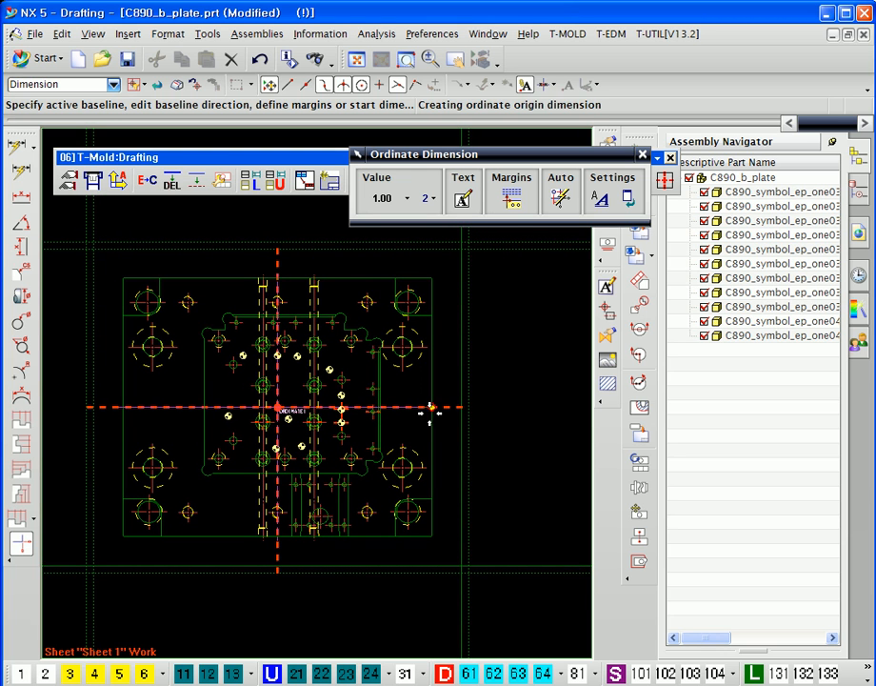
click(277, 259)
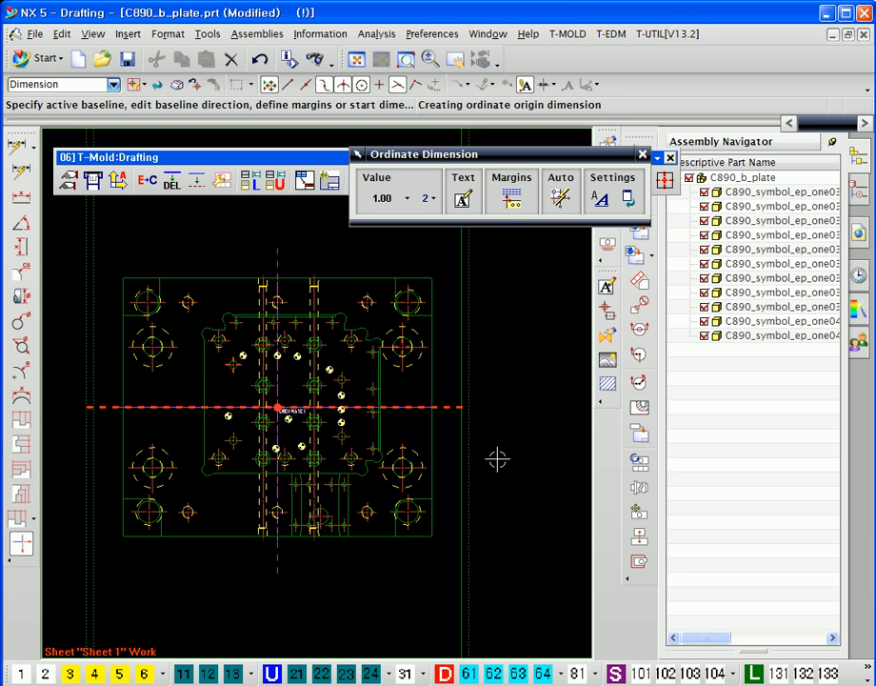
scroll(480, 343, up, 3)
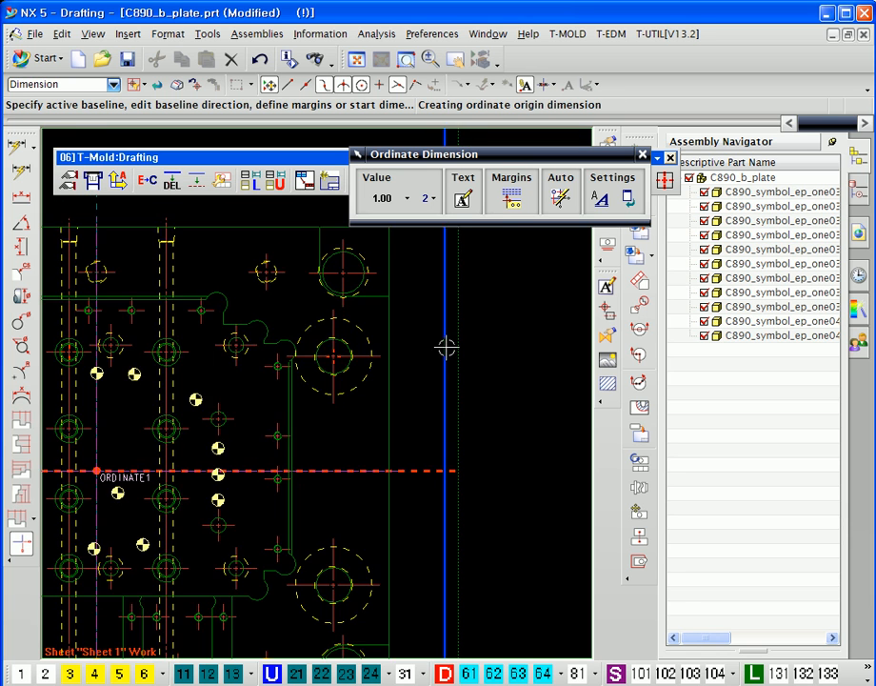
scroll(475, 372, down, 4)
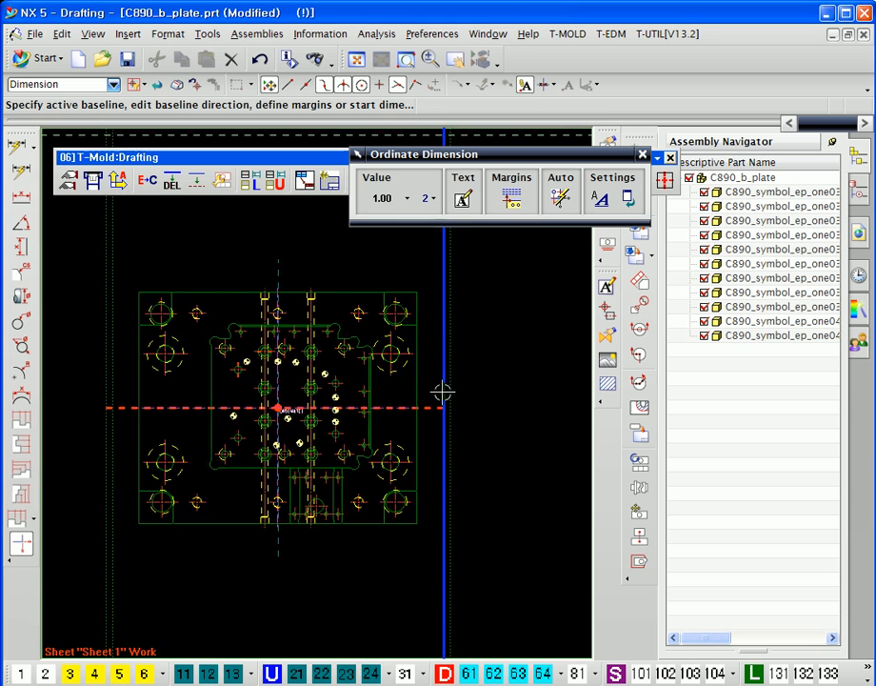
Step: Add an ordinate dimension from the horizontal baseline to the centre of the plate's upper-right large dashed hole
scroll(448, 433, up, 2)
scroll(337, 398, up, 2)
scroll(337, 398, up, 1)
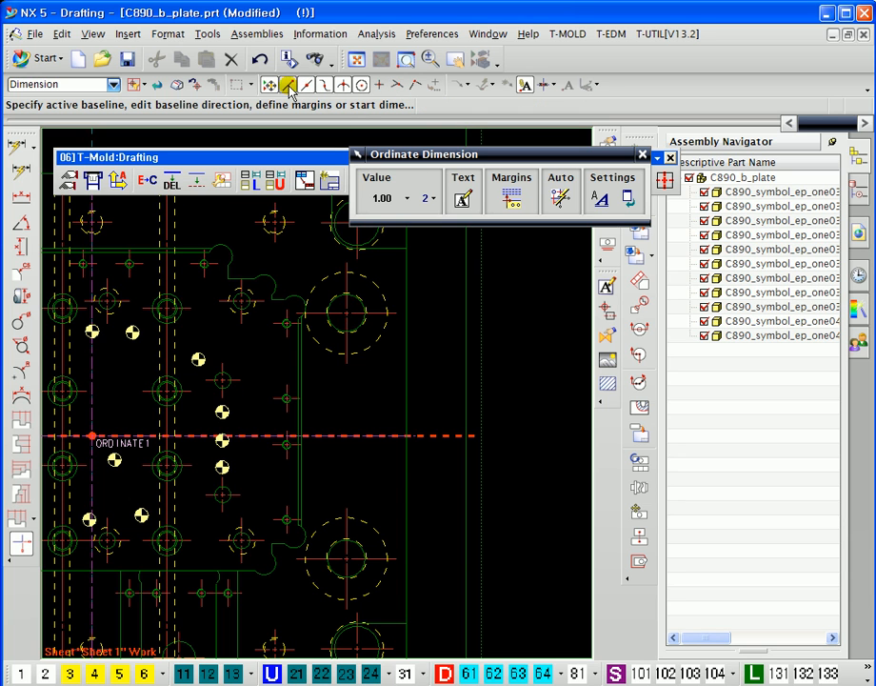
click(349, 314)
scroll(503, 288, up, 3)
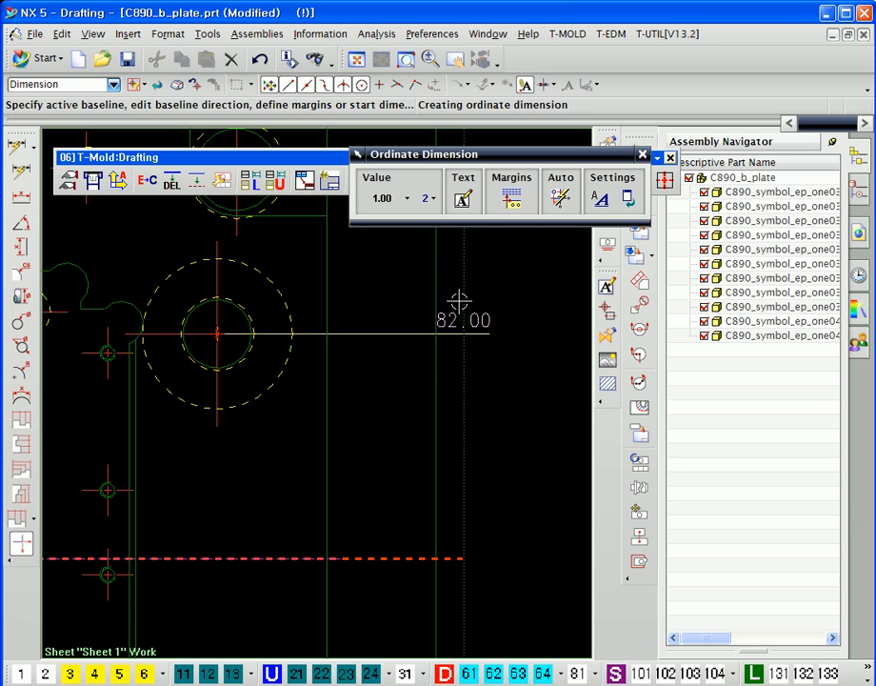
scroll(481, 448, down, 2)
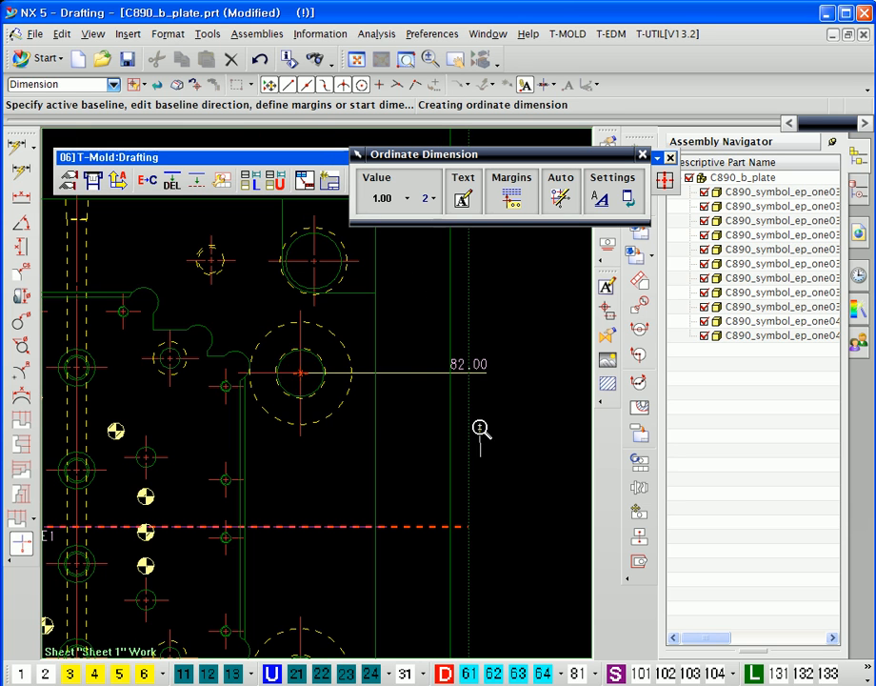
Step: Add ordinate dimensions to the three stepped, rounded corners at the pocket's upper right
click(237, 357)
click(208, 329)
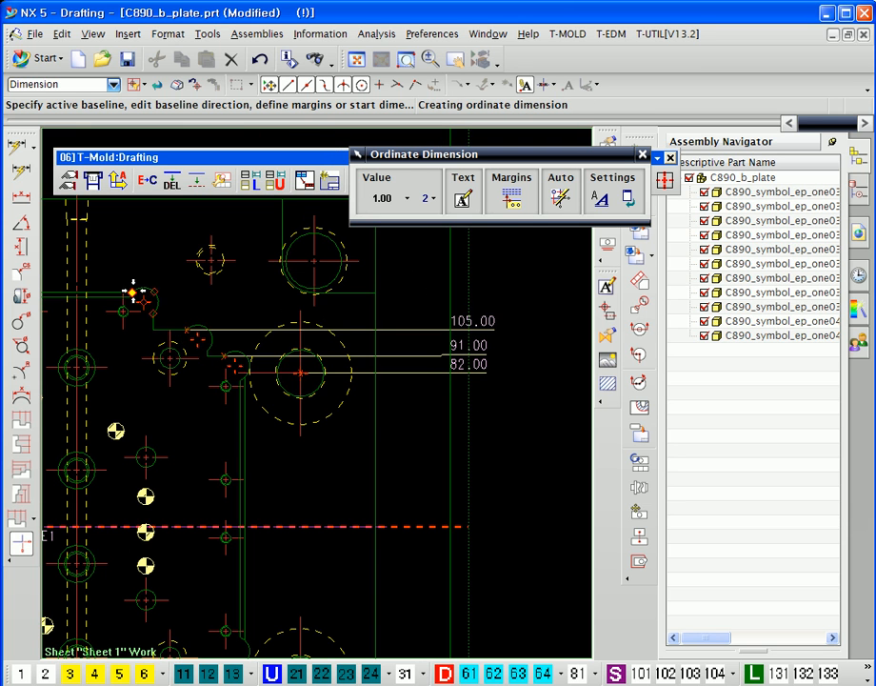
click(133, 290)
shift+middle_drag(494, 301, 491, 366)
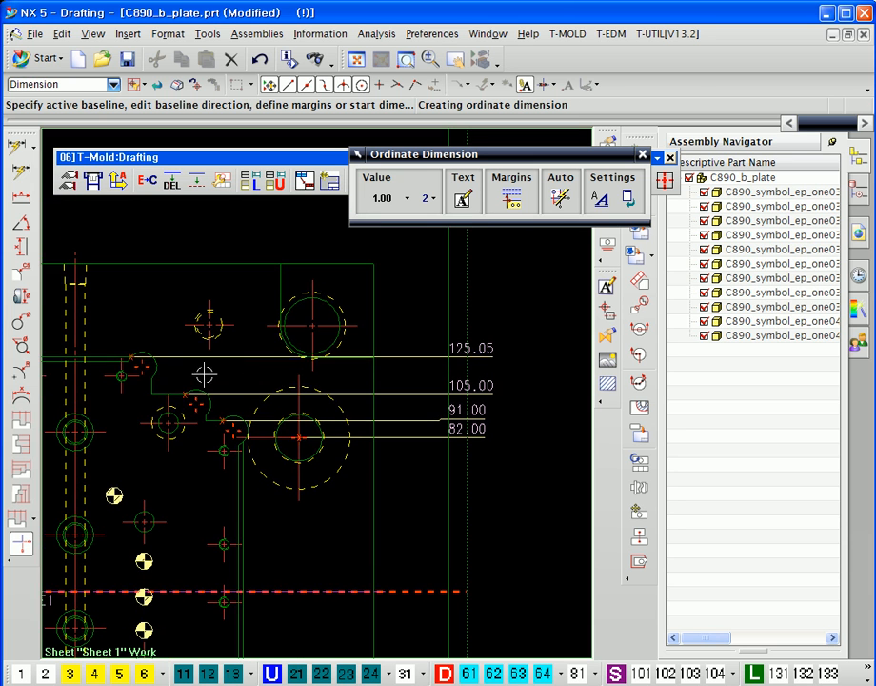
Step: Add ordinate dimensions to the centre of the upper-right corner hole and to the plate's upper-right corner
scroll(506, 326, up, 2)
drag(429, 164, 528, 237)
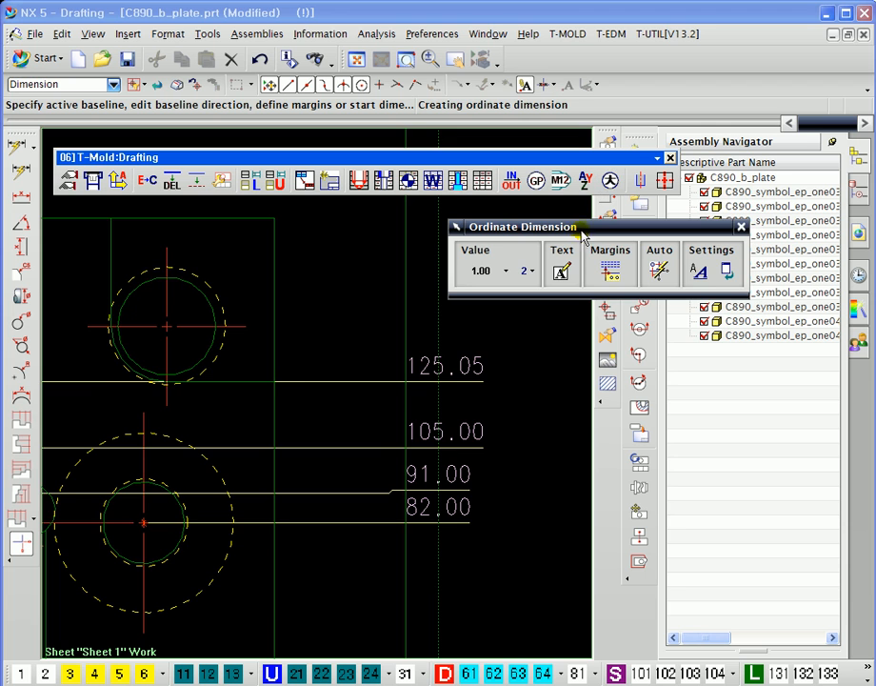
drag(579, 228, 600, 217)
scroll(298, 393, down, 2)
click(234, 332)
click(286, 285)
Step: Add ordinate dimensions to the pocket's lower-right stepped corner and the centre of the lower-right large dashed hole
scroll(393, 397, down, 3)
shift+middle_drag(377, 547, 389, 313)
scroll(366, 372, up, 4)
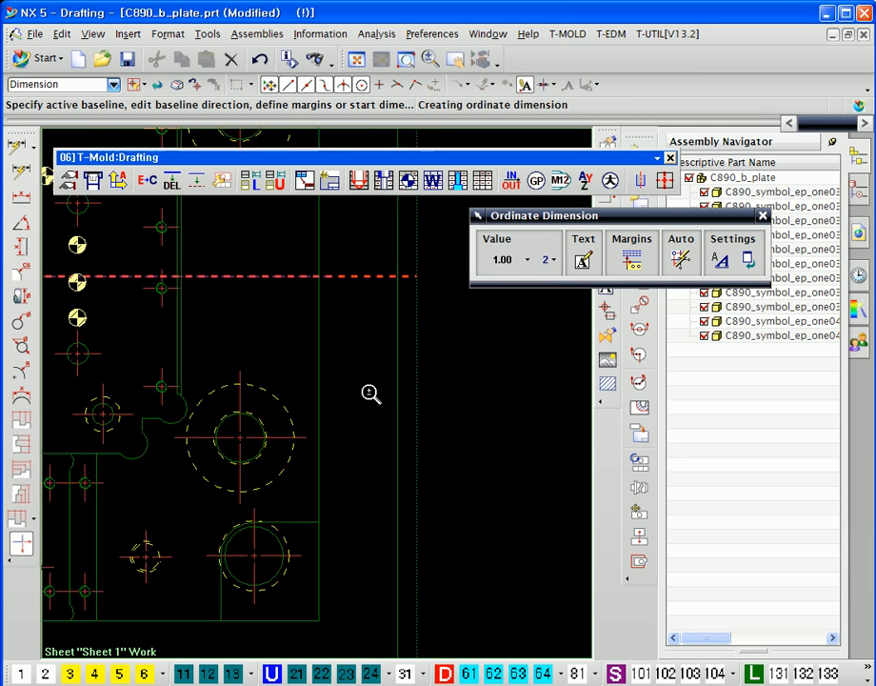
click(153, 418)
click(249, 461)
Step: Add ordinate dimensions to the plate's lower-right corner and the larger hole in the slotted area below the pocket
shift+middle_drag(473, 438, 488, 322)
click(331, 527)
scroll(401, 524, down, 2)
click(137, 473)
ctrl+middle_drag(483, 507, 477, 434)
mouse_move(331, 510)
shift+middle_down()
mouse_move(340, 485)
mouse_move(339, 508)
shift+middle_up()
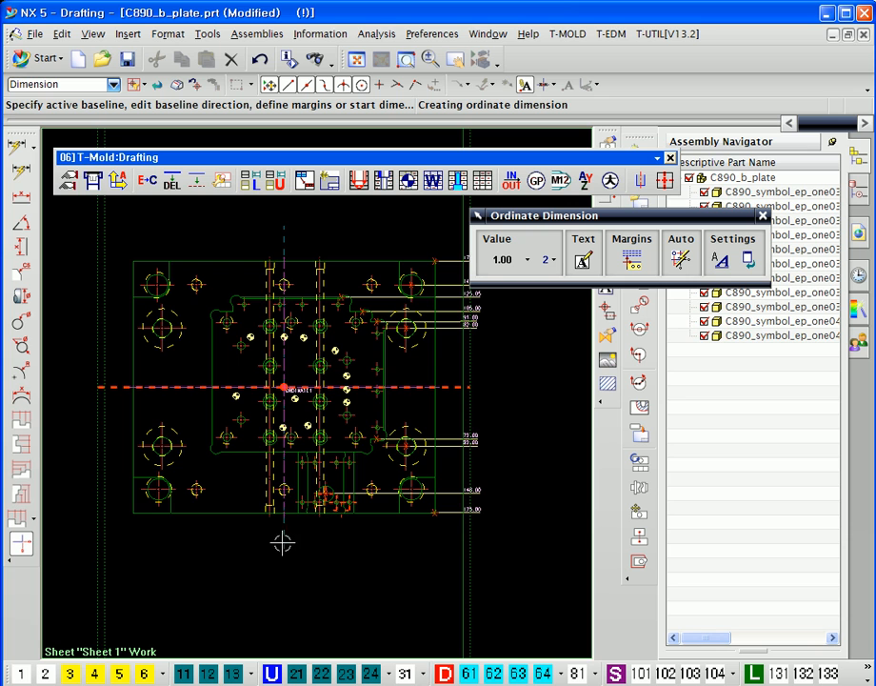
Step: Restart ordinate dimensioning from the existing ORDINATE1 origin with the horizontal baseline deactivated, keeping only the vertical baseline active
middle_click(295, 235)
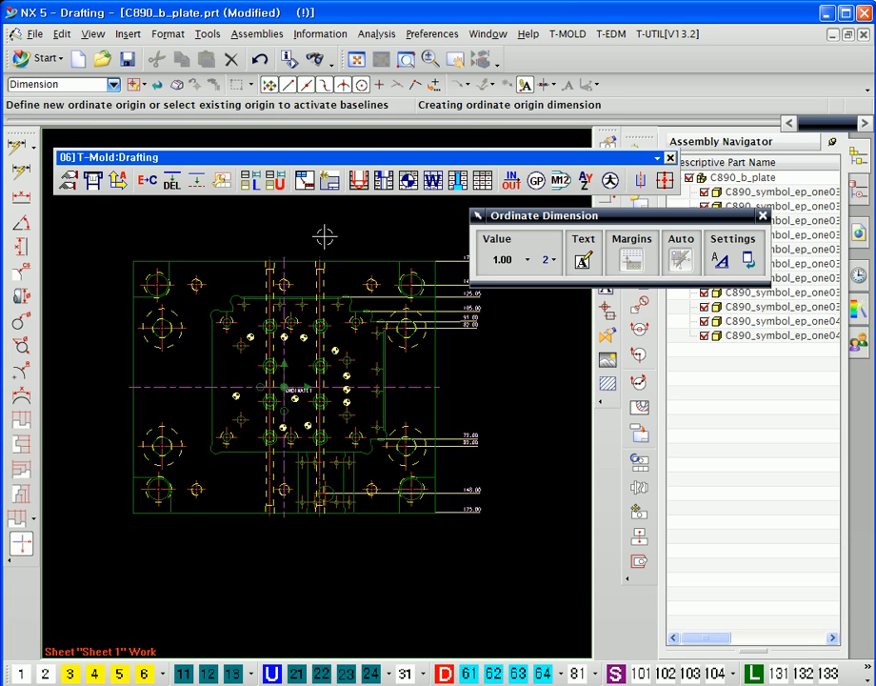
shift+middle_drag(349, 244, 343, 252)
middle_click(312, 437)
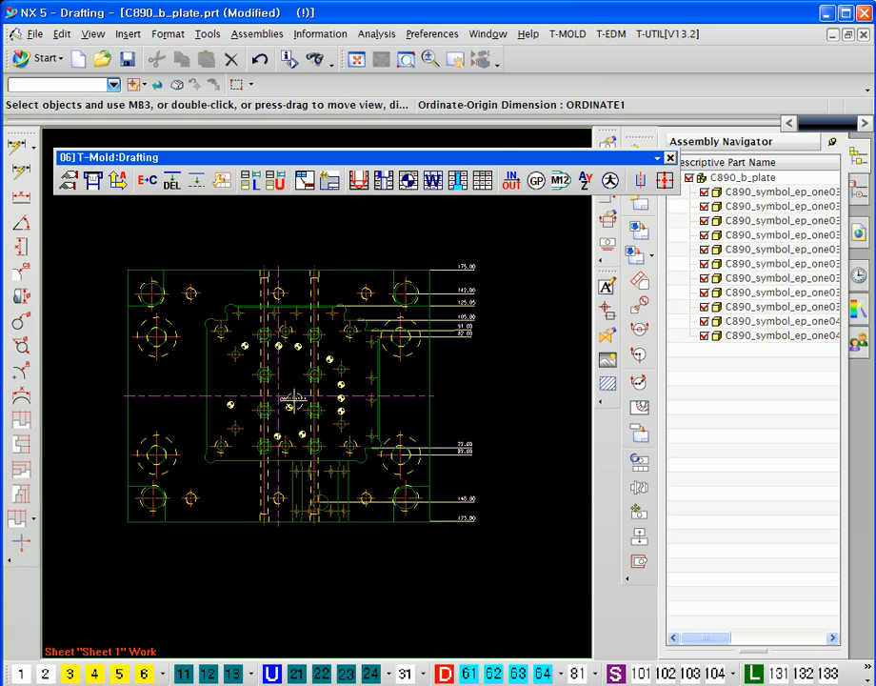
scroll(287, 399, up, 3)
click(290, 398)
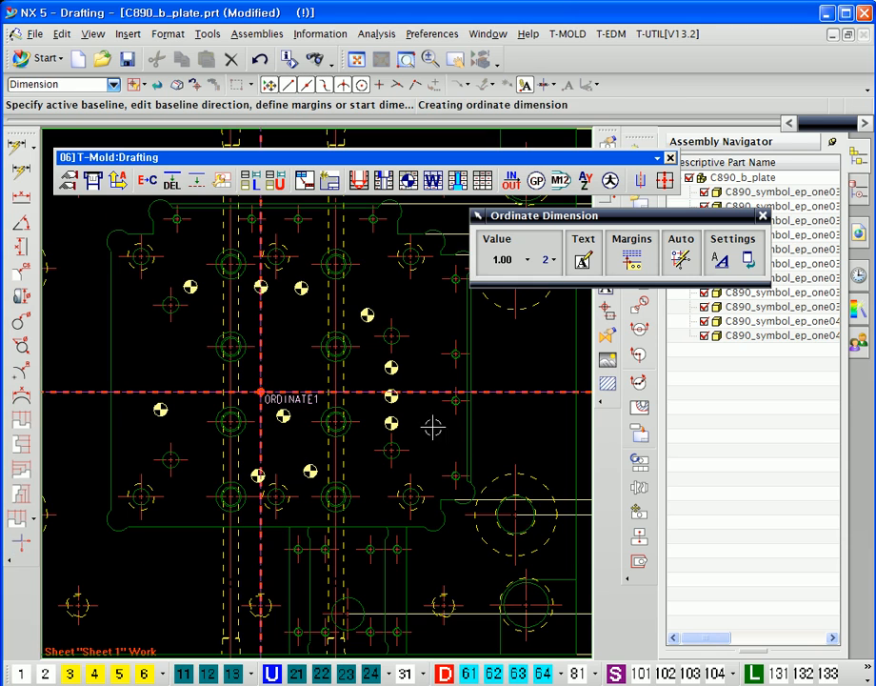
scroll(310, 472, down, 4)
shift+middle_drag(318, 485, 317, 474)
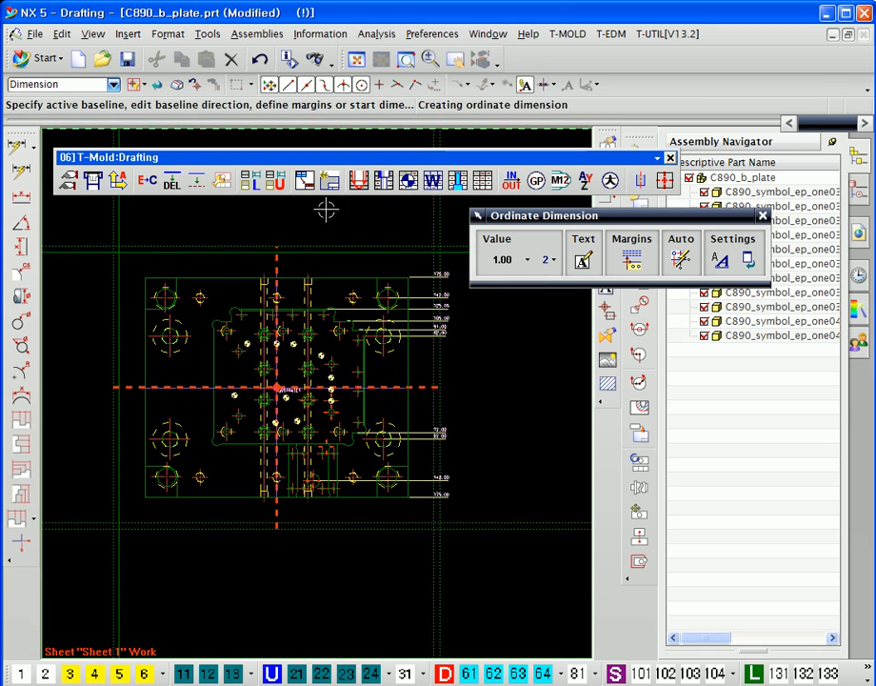
click(128, 386)
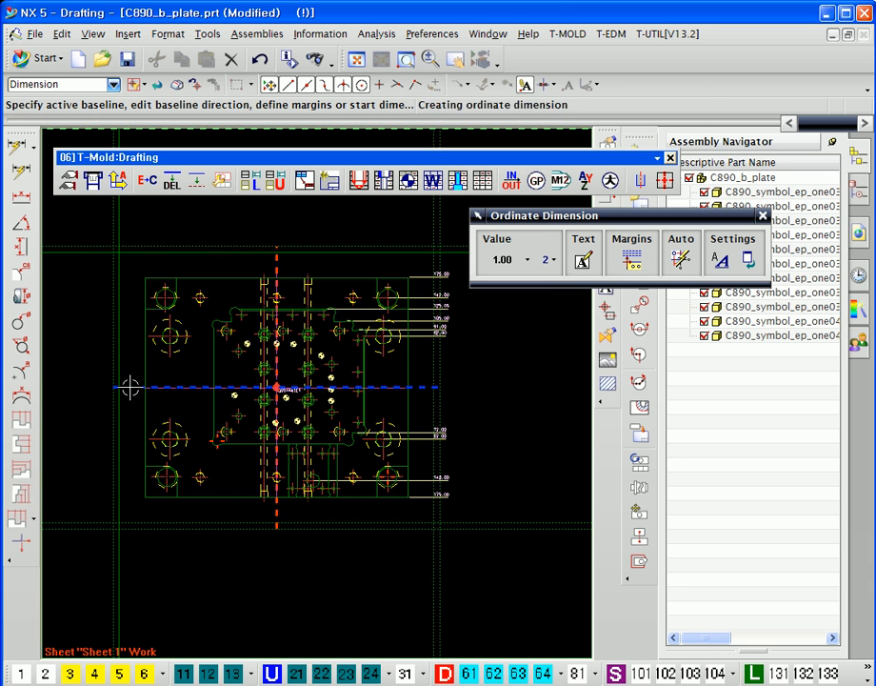
Step: Set the inner margin line below the plate as the active margin
scroll(303, 551, up, 5)
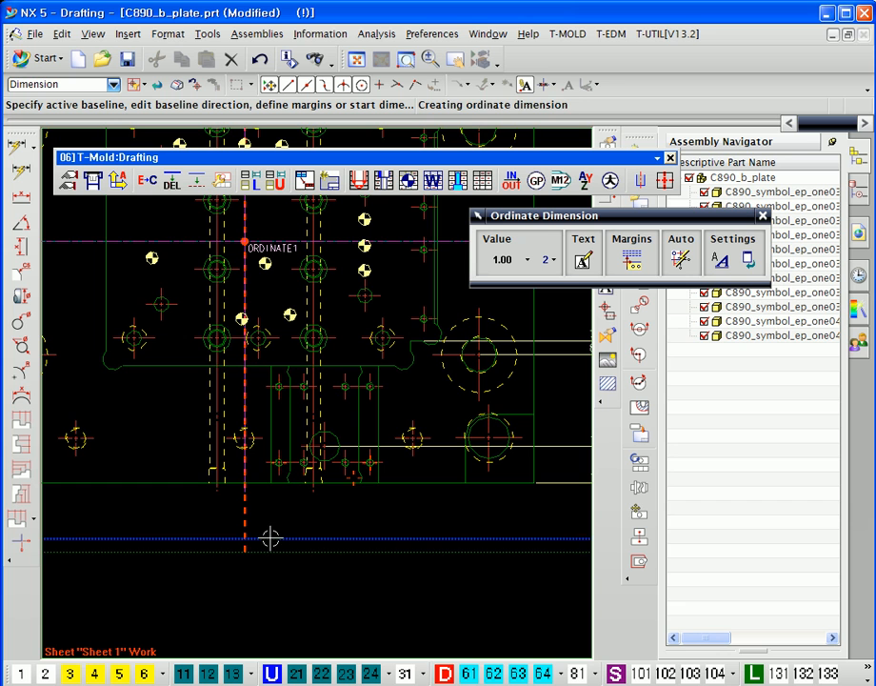
right_click(271, 539)
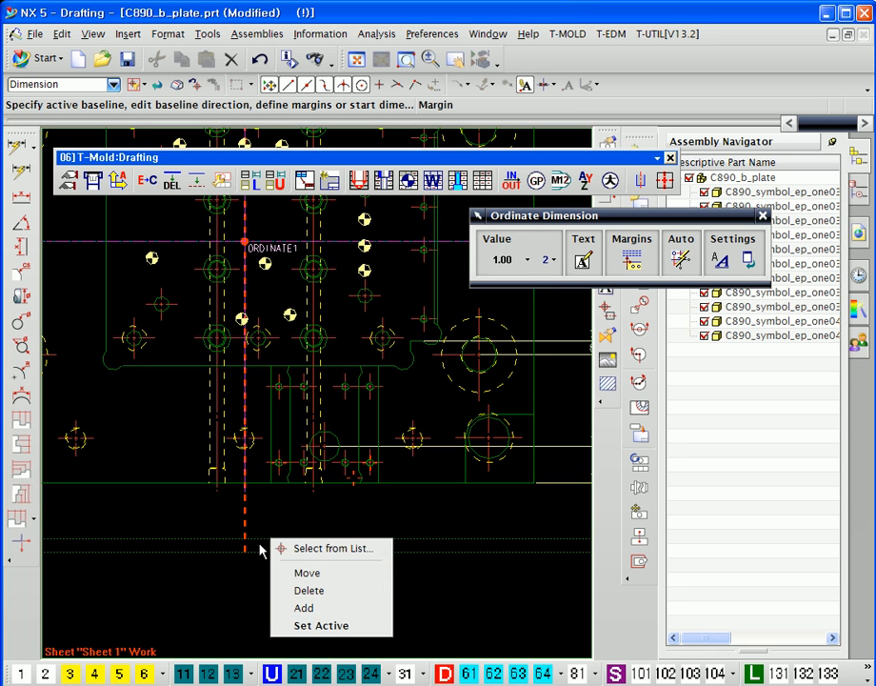
click(324, 626)
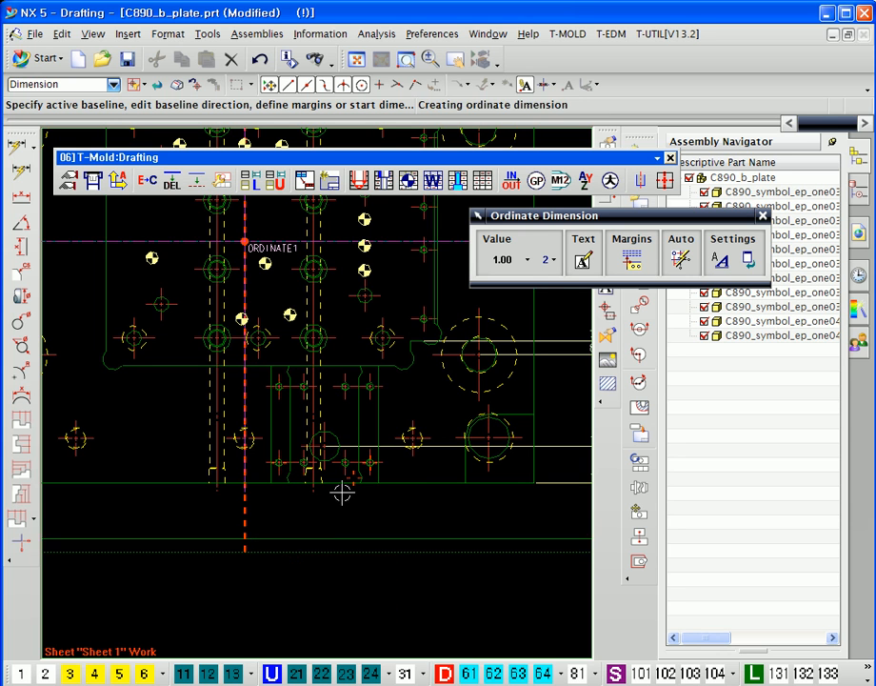
Step: Add ordinate dimensions below the plate to the origin centreline, both sides and inner walls of the slotted area, and the channel centreline crossing it
scroll(314, 496, down, 5)
scroll(321, 524, up, 5)
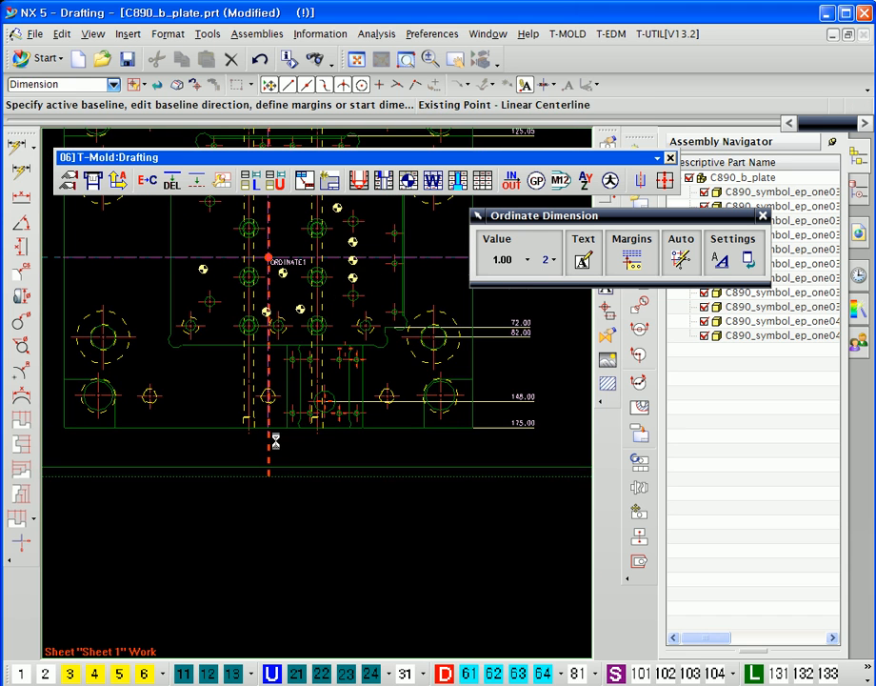
scroll(253, 444, up, 3)
click(311, 440)
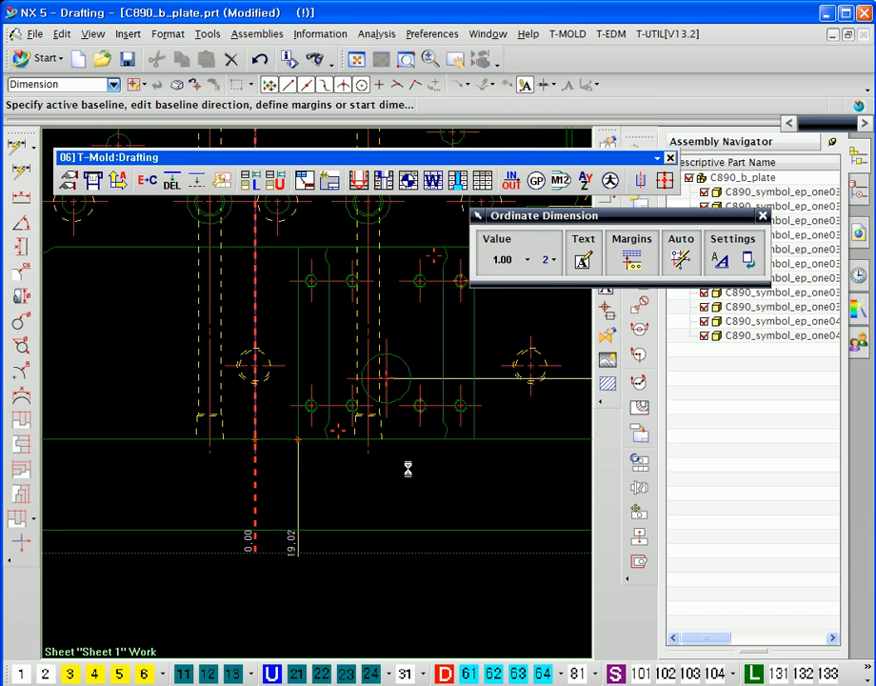
click(368, 446)
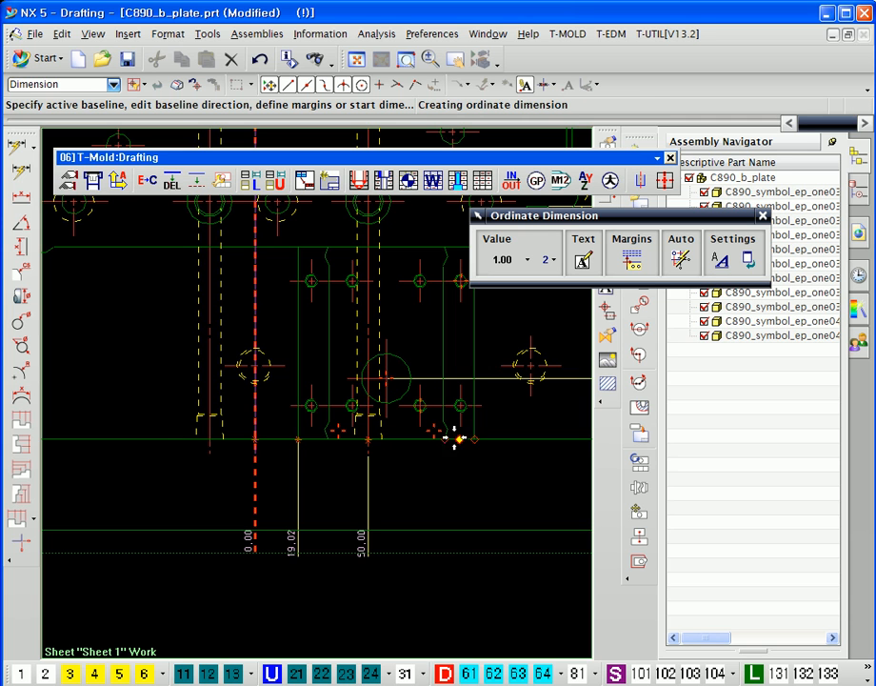
click(445, 422)
click(332, 422)
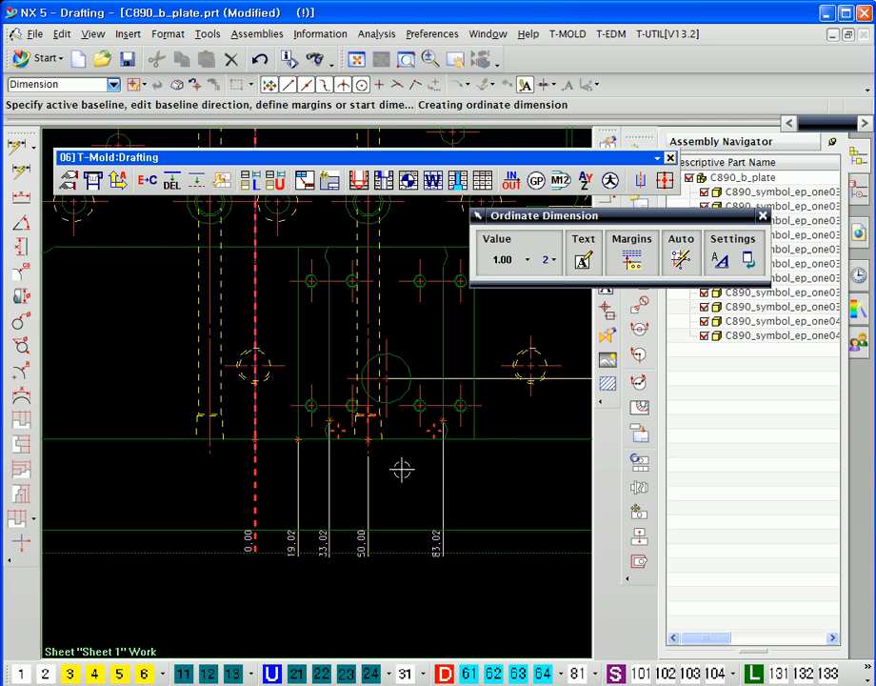
scroll(239, 498, down, 2)
scroll(411, 498, down, 2)
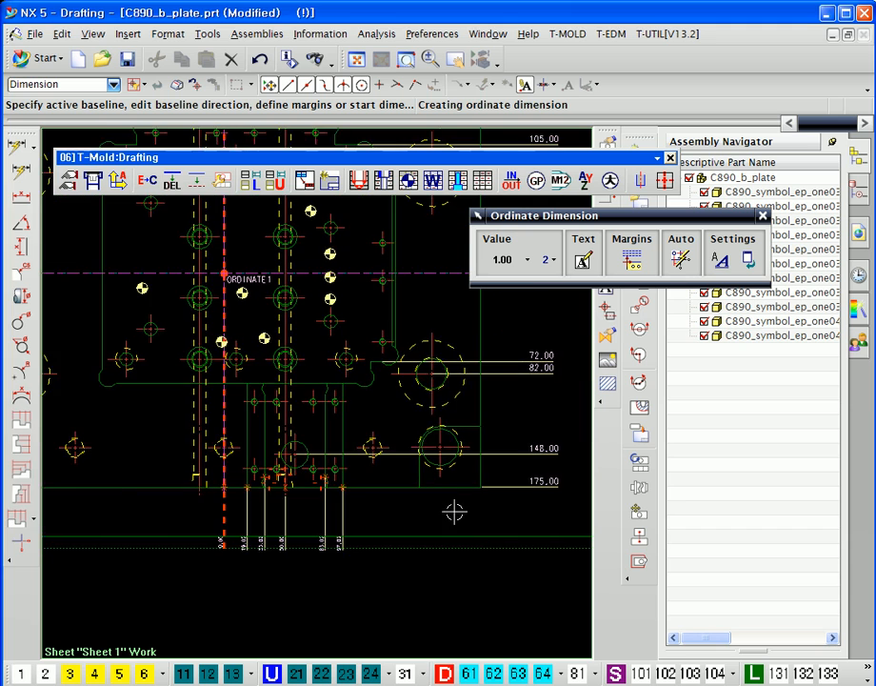
Step: Add ordinate dimensions below the plate to the pocket's lower-right stepped edge and the plate's lower-right corner
scroll(391, 401, up, 3)
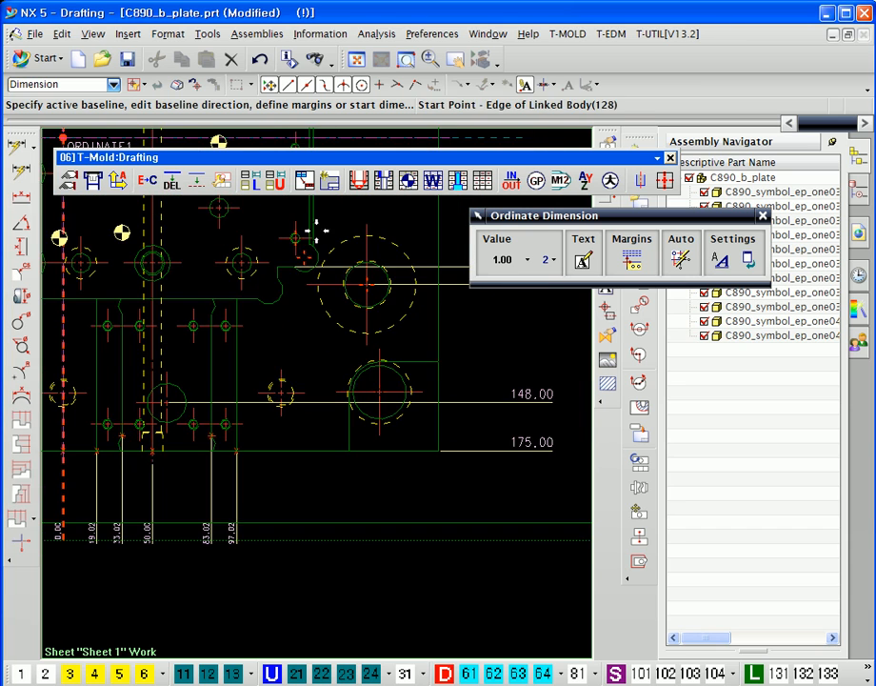
scroll(317, 230, up, 3)
click(312, 263)
scroll(383, 491, down, 4)
shift+middle_drag(445, 570, 429, 447)
scroll(478, 466, down, 3)
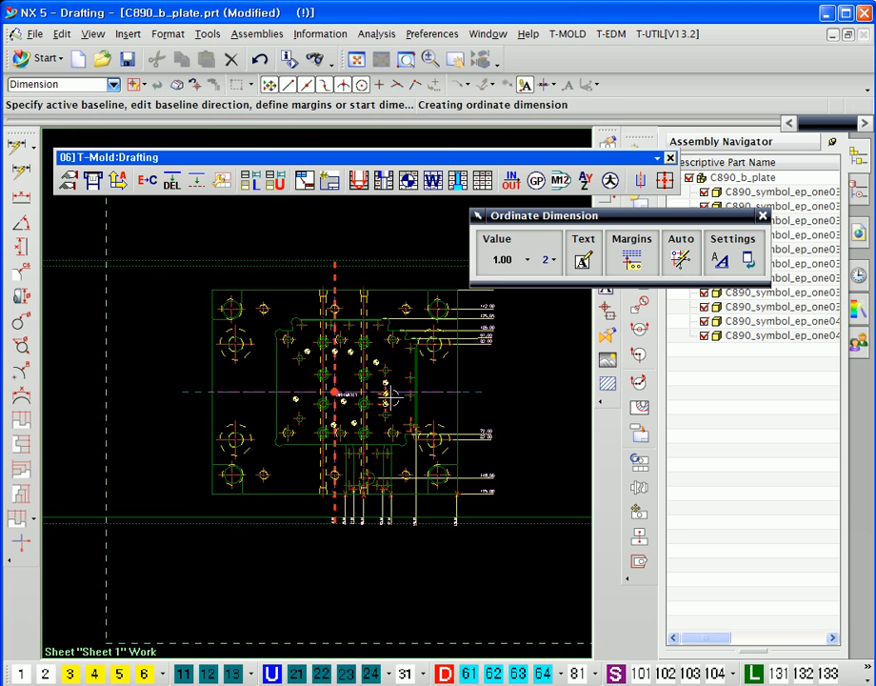
Step: Set the inner margin line above the plate as the active margin
shift+middle_drag(395, 397, 374, 425)
click(324, 420)
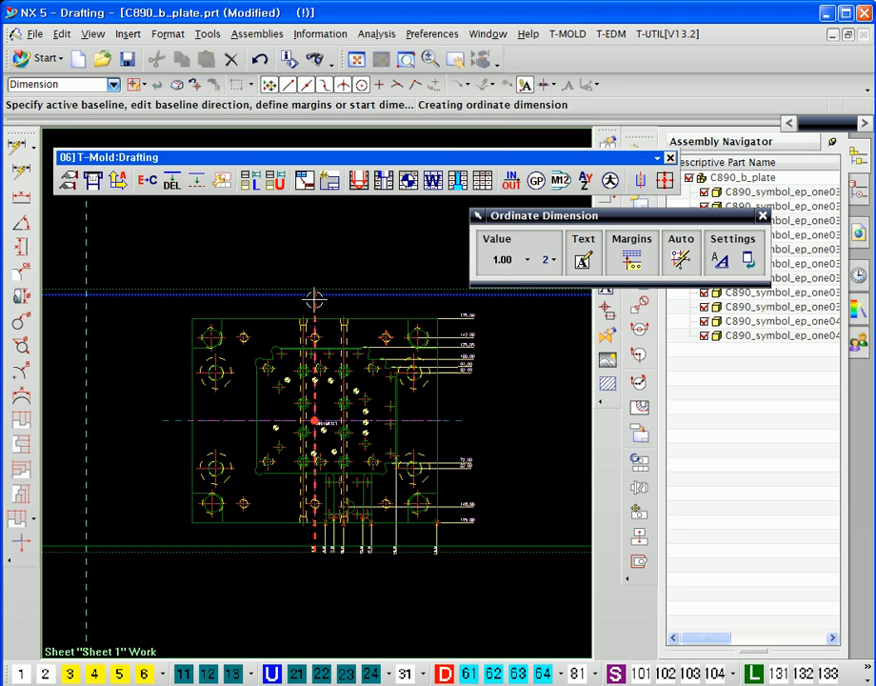
right_click(263, 296)
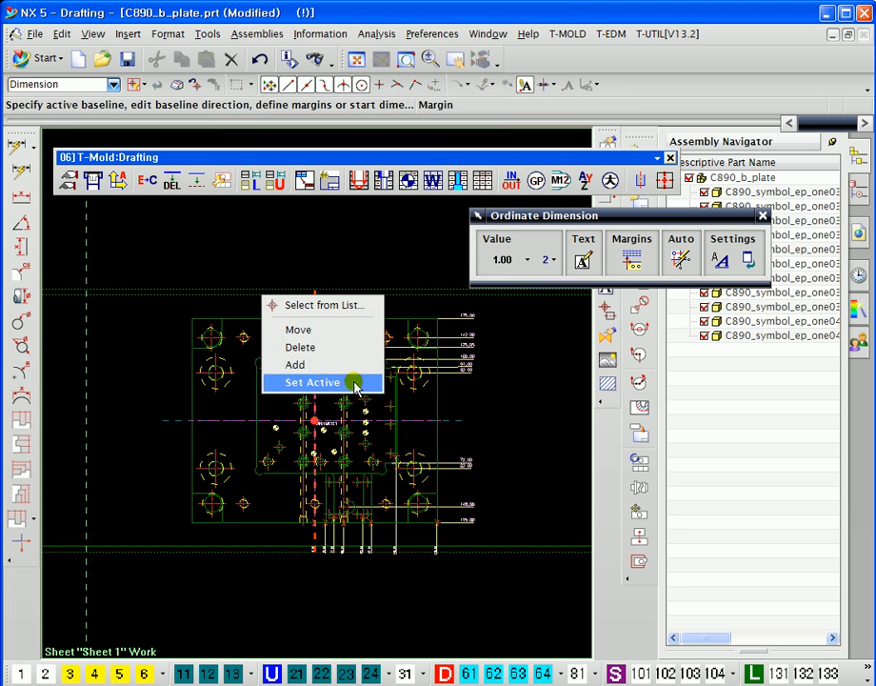
click(295, 382)
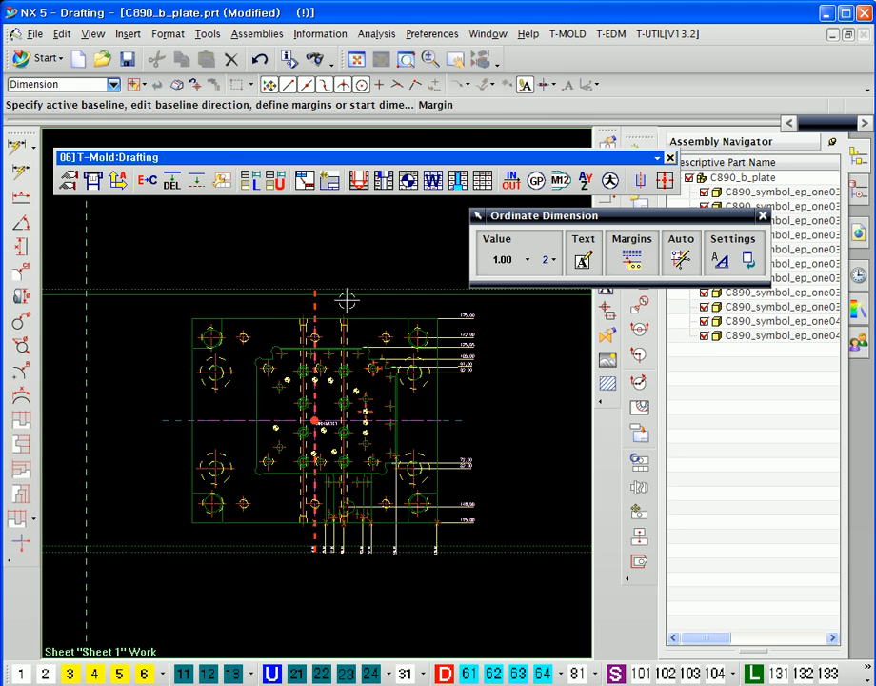
Step: Add ordinate dimensions above the plate to the pocket's upper-left stepped corner and its two upper-right stepped corners, and finish the command
scroll(344, 297, up, 4)
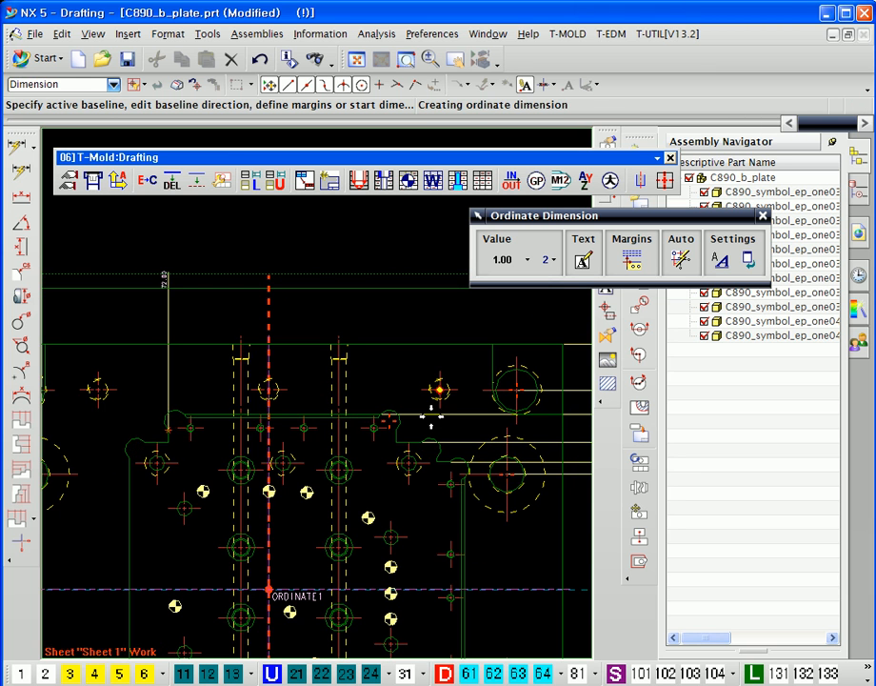
scroll(429, 419, up, 2)
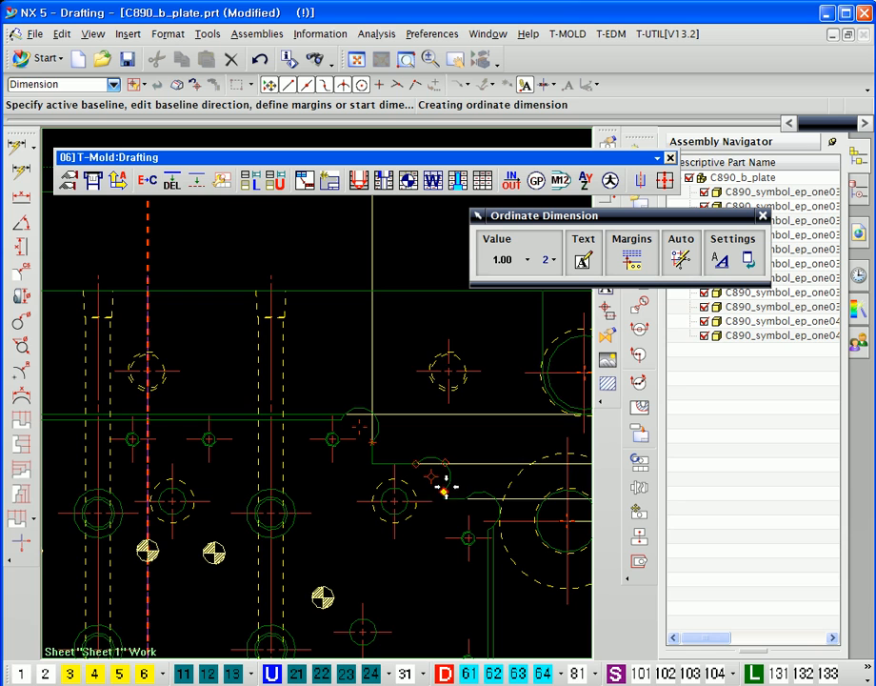
scroll(401, 419, down, 4)
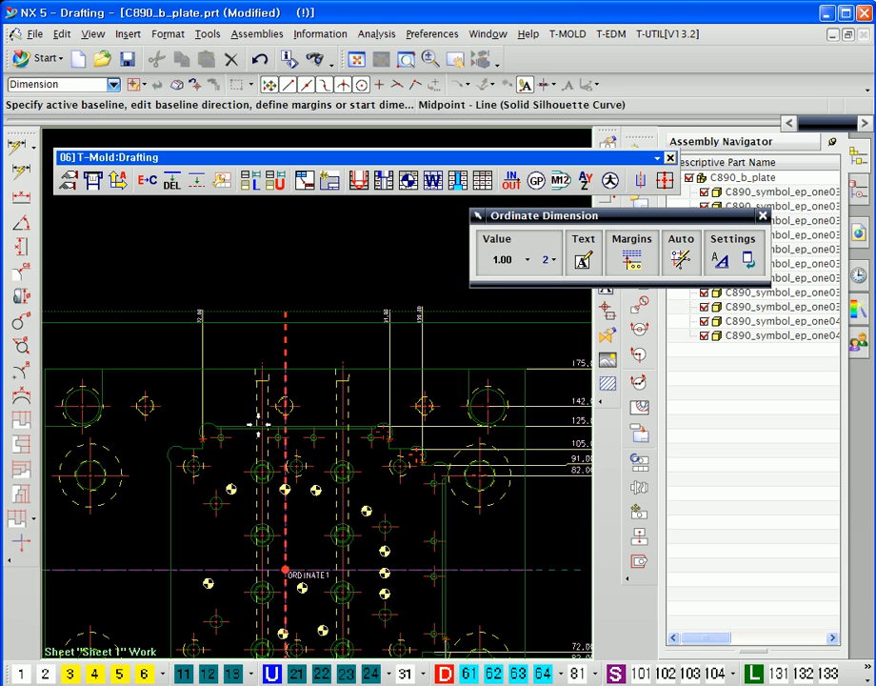
scroll(259, 427, down, 3)
key(Escape)
Step: Select the ordinate dimensions beside the plate's right edge and separate the crowded values with doglegs
scroll(346, 346, up, 3)
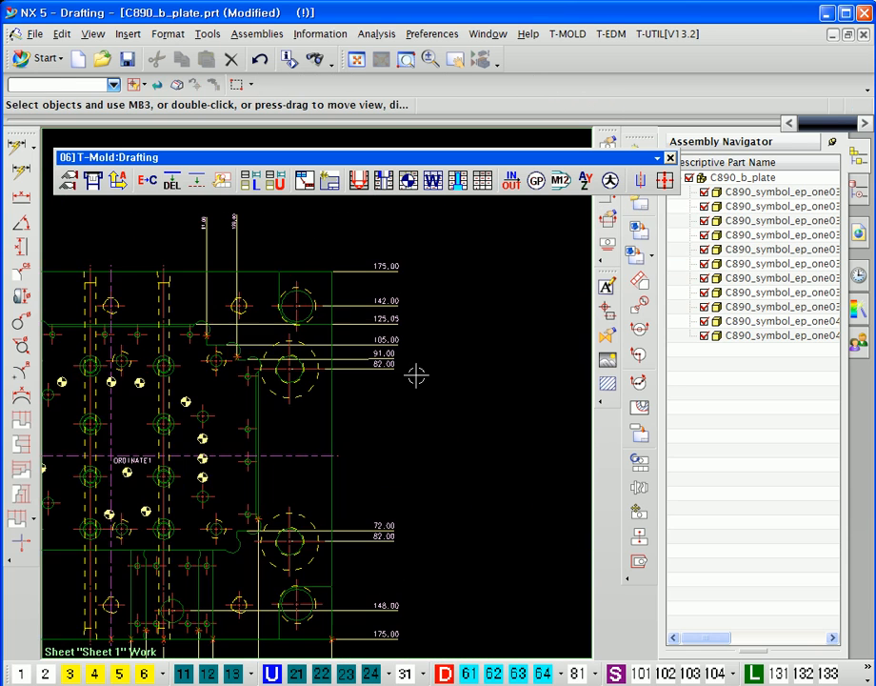
scroll(446, 440, down, 3)
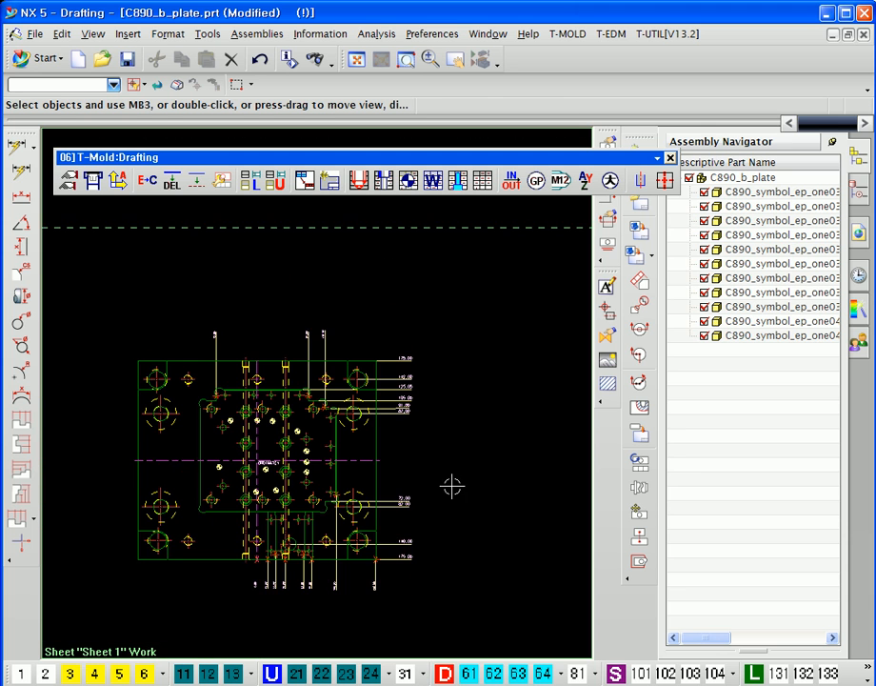
drag(470, 557, 341, 312)
scroll(406, 310, up, 3)
drag(412, 505, 368, 321)
right_click(354, 316)
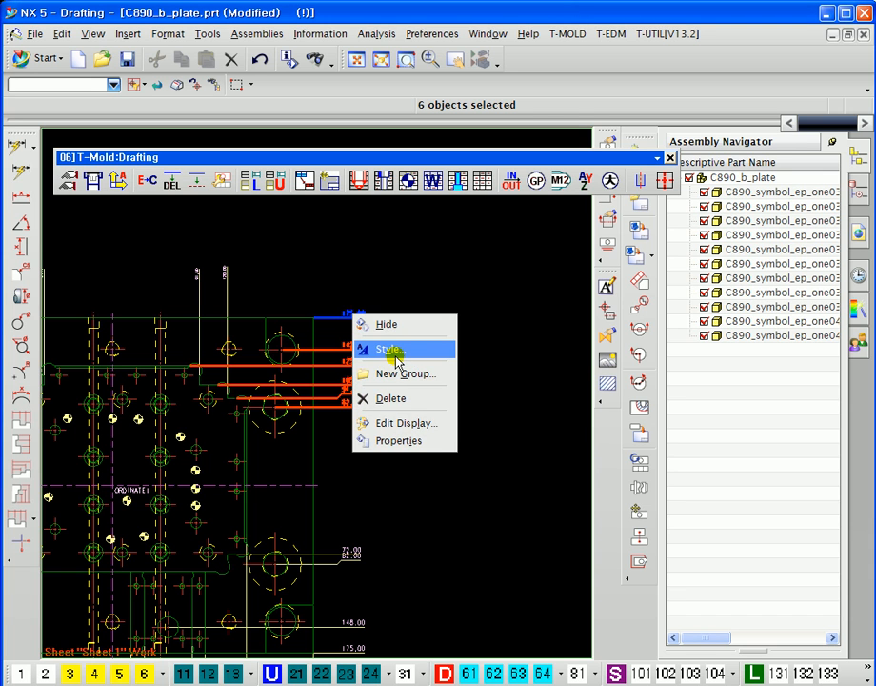
click(510, 363)
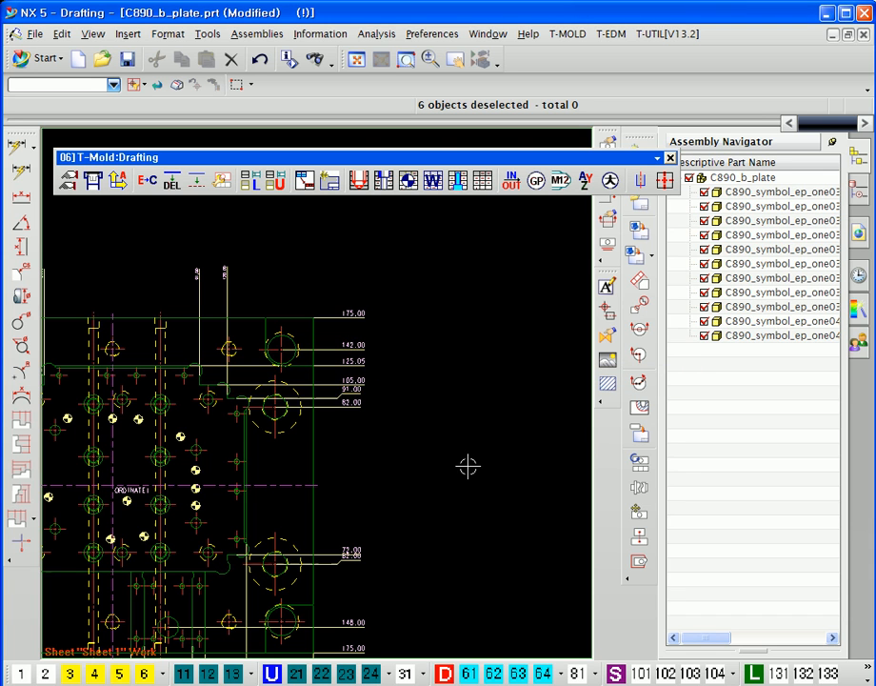
Step: Hide the ORDINATE1 label at the origin by setting its Display Name Style to No Display
ctrl+middle_drag(468, 468, 467, 409)
shift+middle_drag(370, 538, 405, 402)
mouse_move(320, 345)
ctrl+middle_down()
mouse_move(320, 430)
mouse_move(334, 351)
mouse_move(327, 447)
mouse_move(303, 472)
mouse_move(298, 450)
ctrl+middle_up()
right_click(298, 444)
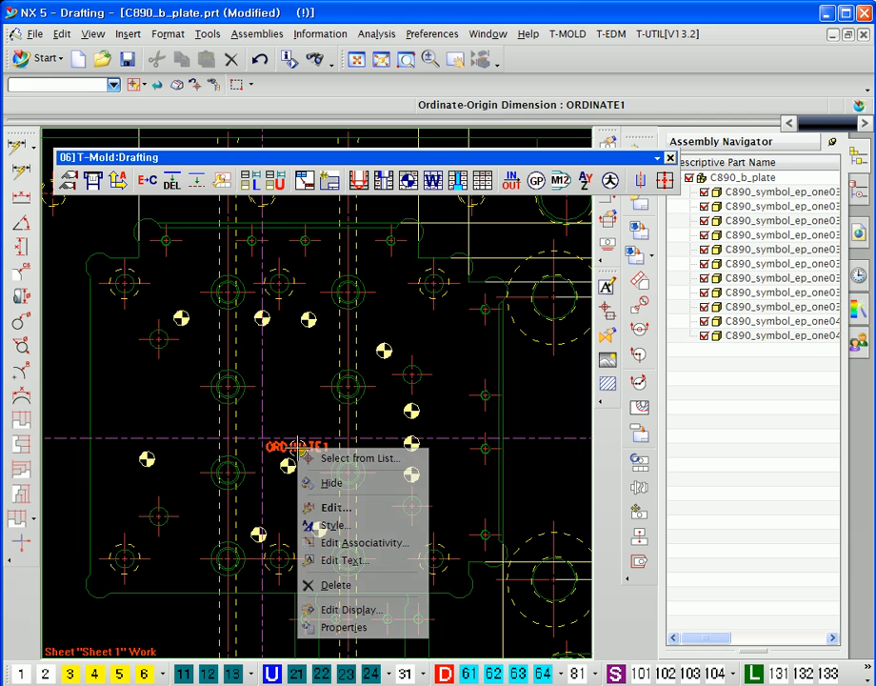
click(349, 527)
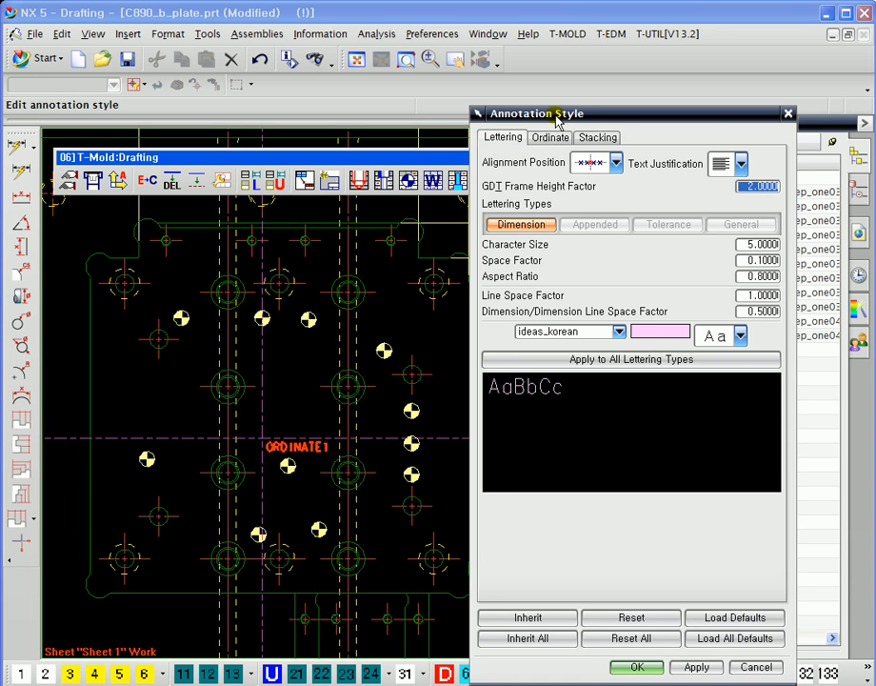
drag(557, 119, 415, 148)
click(411, 171)
click(567, 223)
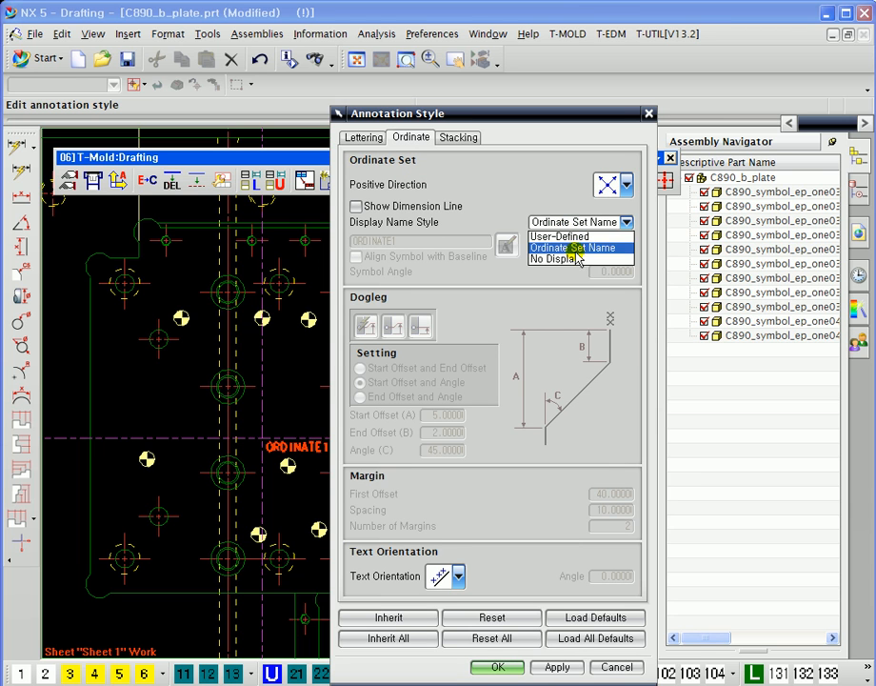
click(570, 257)
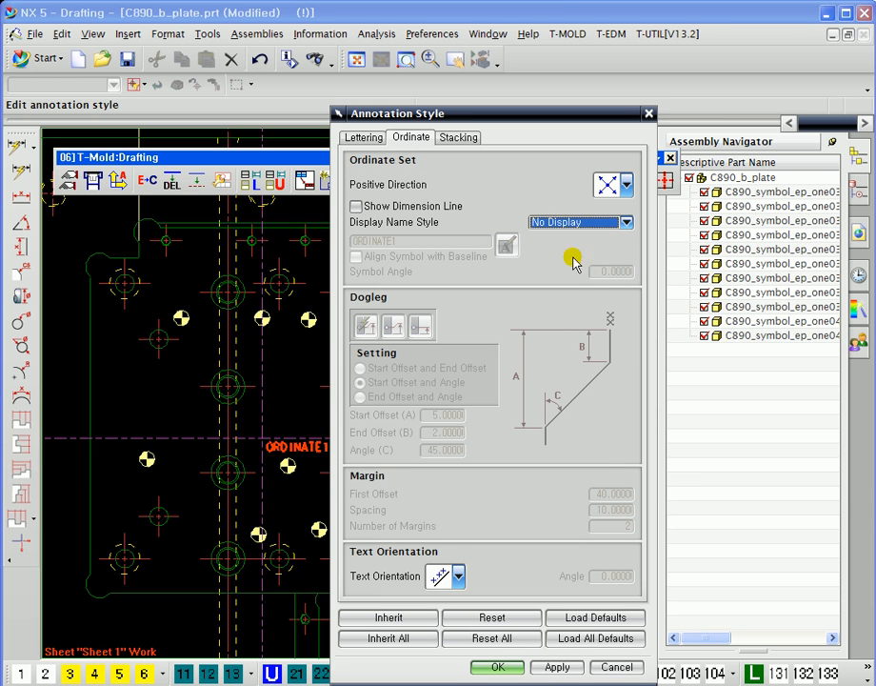
click(497, 667)
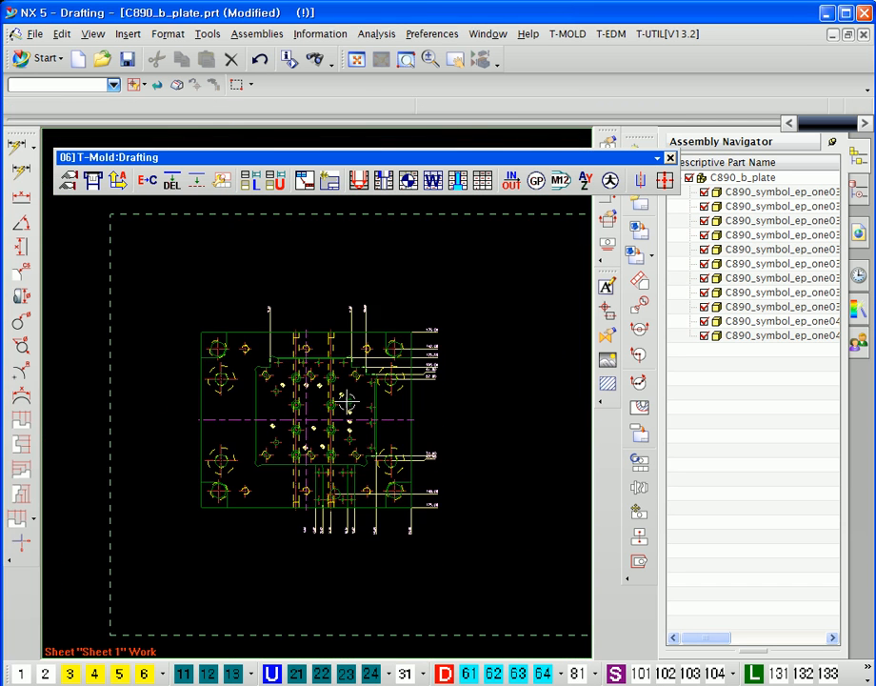
scroll(341, 417, up, 4)
key(Escape)
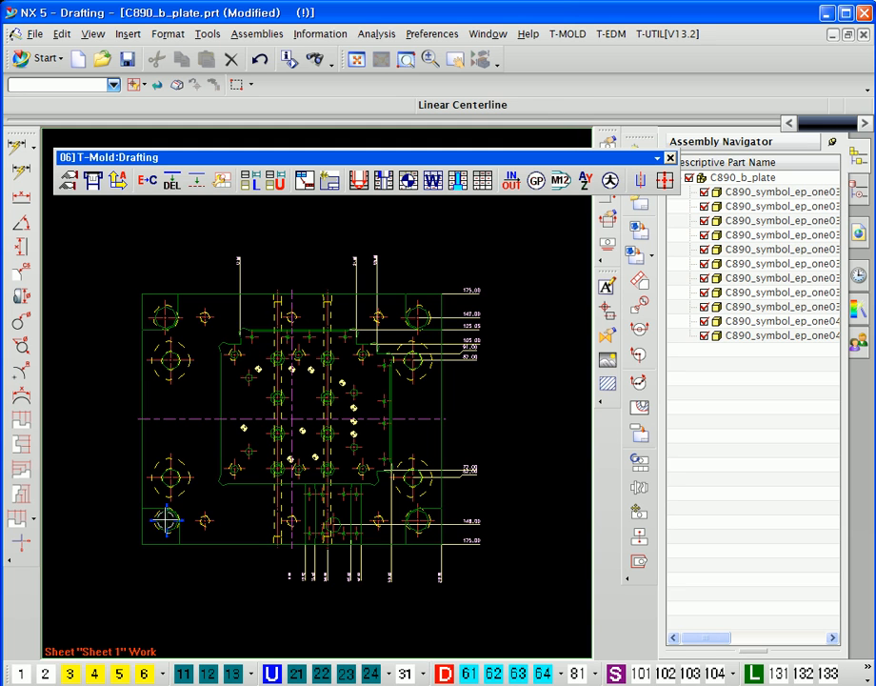
Step: Reactivate the central origin for ordinate dimensioning, set its Display Name Style to Ordinate Set Name, and leave the command
click(20, 545)
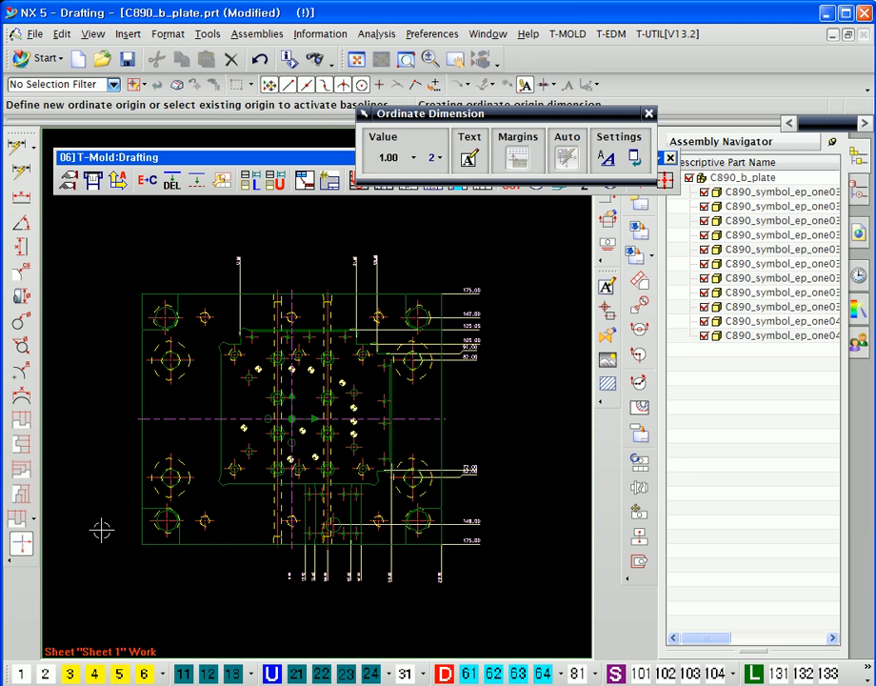
scroll(311, 412, up, 5)
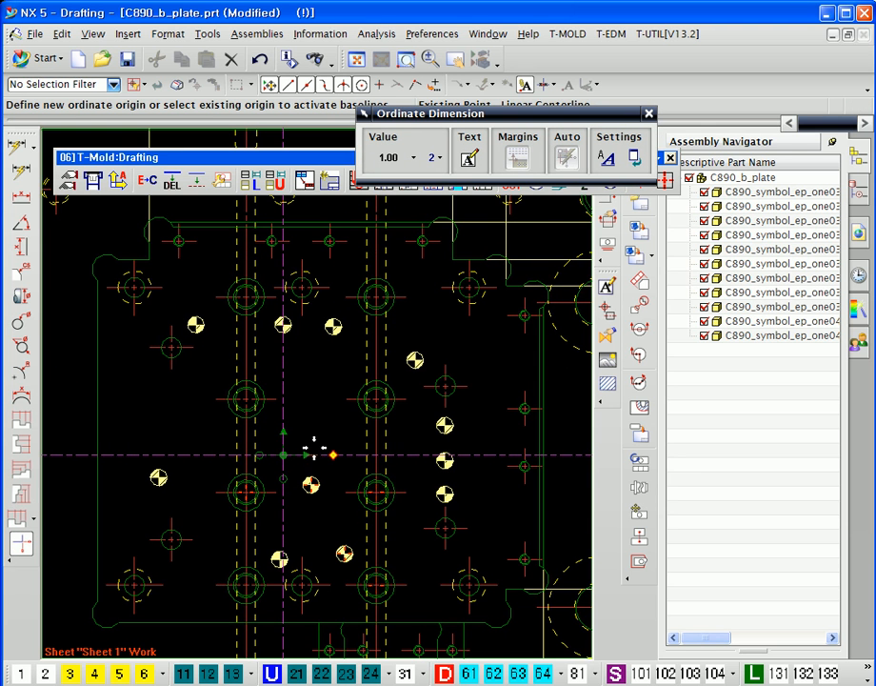
click(284, 455)
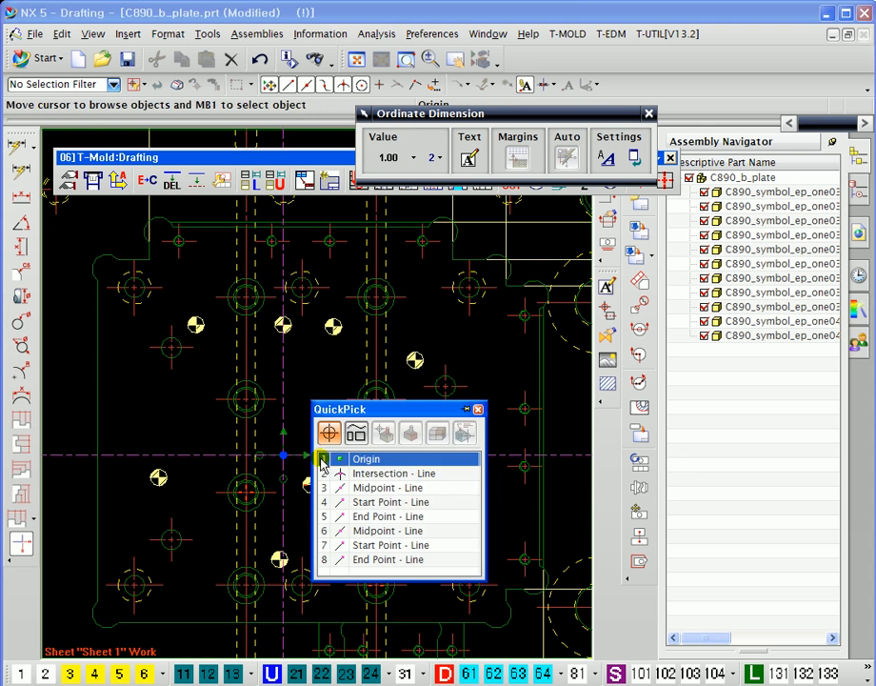
click(358, 460)
scroll(356, 437, down, 5)
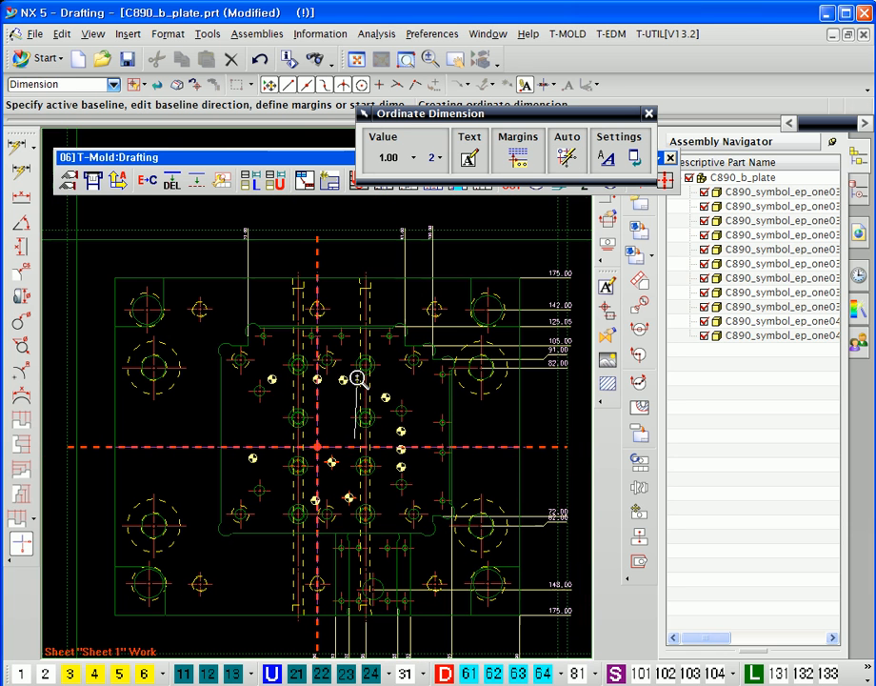
click(606, 160)
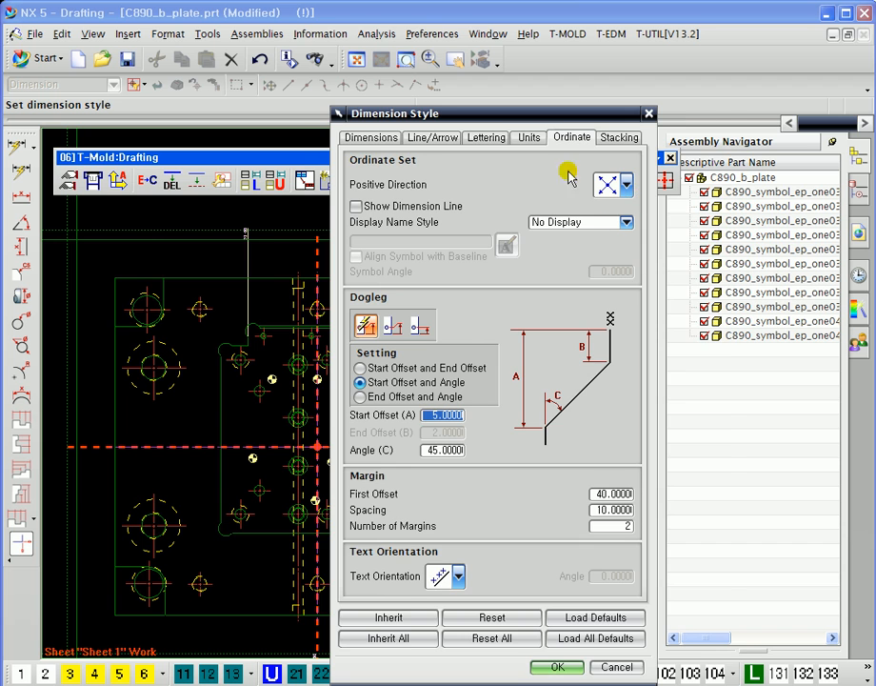
drag(517, 118, 610, 120)
click(648, 223)
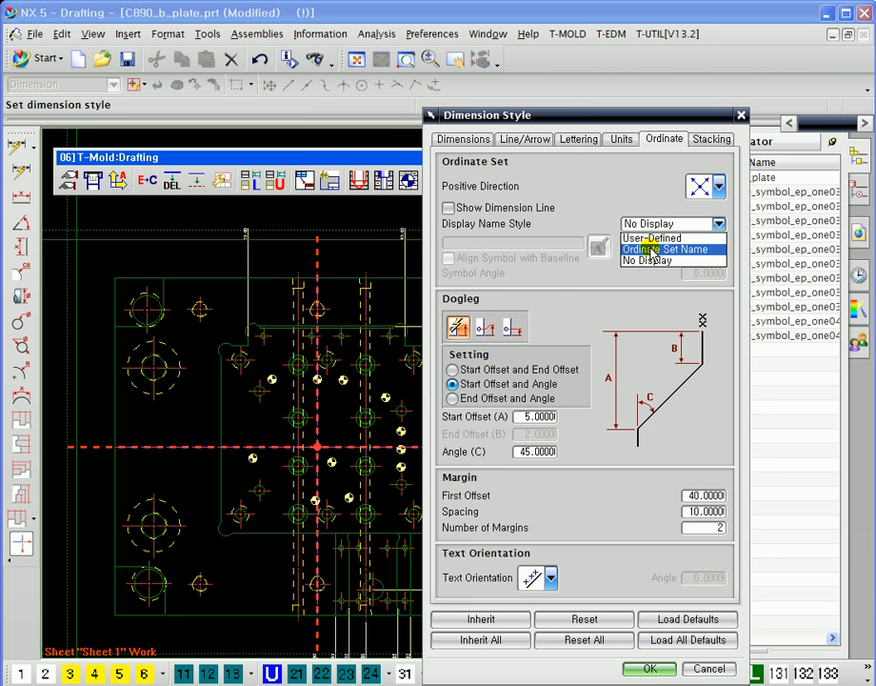
click(657, 250)
click(648, 669)
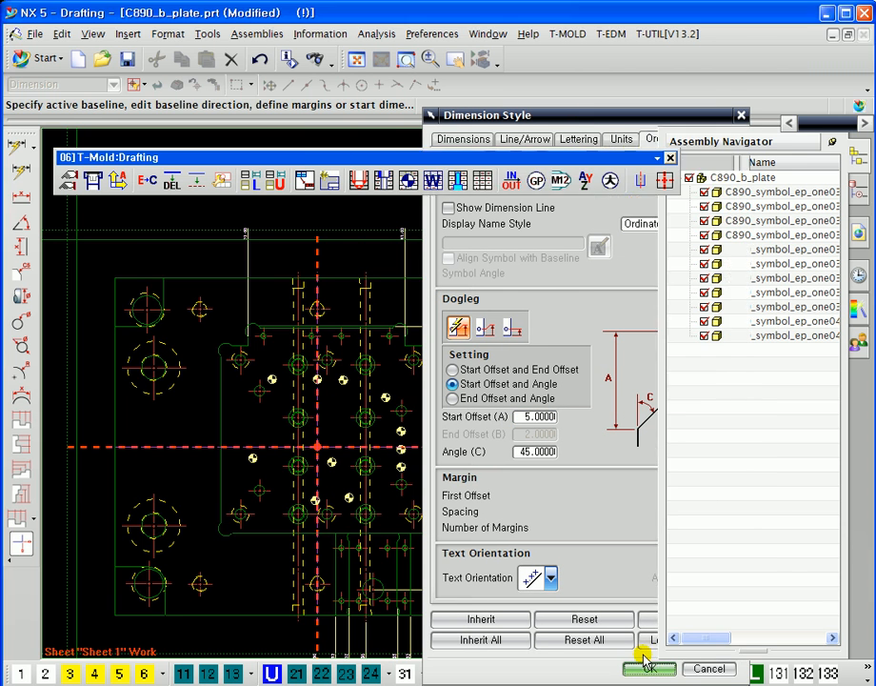
mouse_move(380, 426)
ctrl+middle_down()
mouse_move(372, 524)
mouse_move(351, 362)
mouse_move(280, 342)
ctrl+middle_up()
middle_click(519, 418)
middle_click(473, 436)
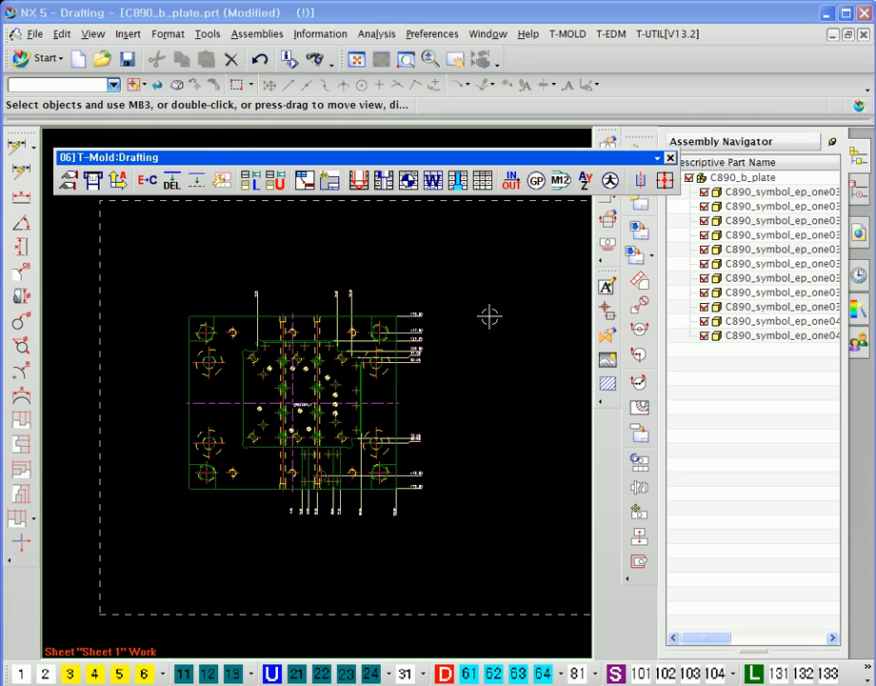
shift+middle_drag(497, 330, 447, 329)
mouse_move(331, 260)
ctrl+middle_down()
mouse_move(328, 279)
mouse_move(342, 261)
ctrl+middle_up()
ctrl+middle_drag(268, 368, 273, 336)
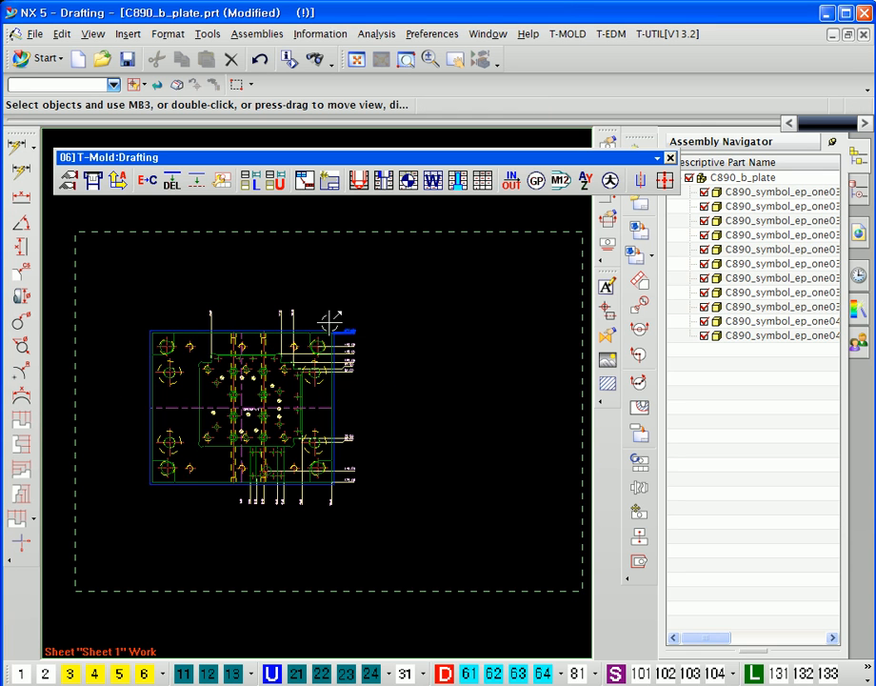